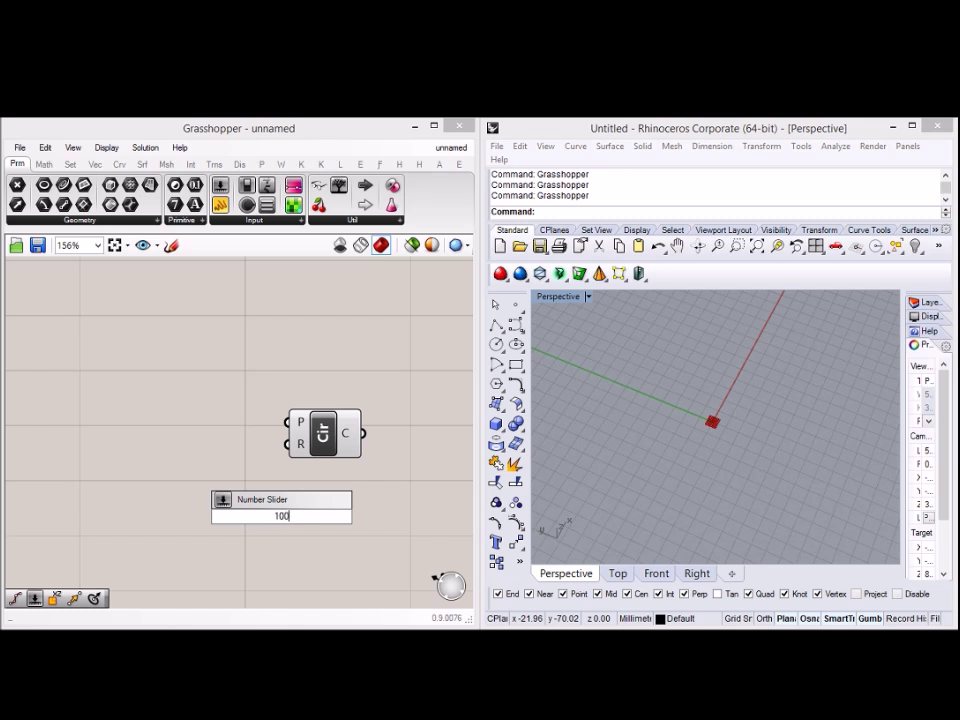
Add a number slider with value 100 and wire it to the Circle component's radius input
{"action": "left_click_drag", "start_coordinate": [279, 521], "coordinate": [155, 447]}
{"action": "left_click_drag", "start_coordinate": [243, 442], "coordinate": [289, 444]}
{"action": "left_click", "coordinate": [326, 443]}
{"action": "right_click_drag", "start_coordinate": [386, 480], "coordinate": [268, 486]}
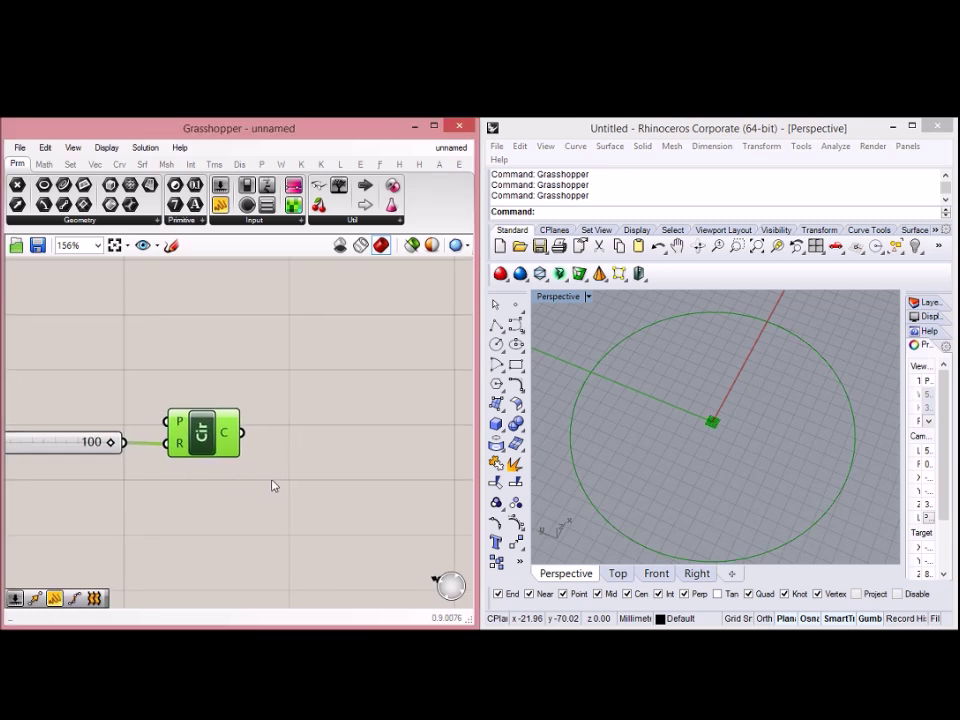
Add a Divide Curve component and connect the circle output to its curve input
{"action": "double_click", "coordinate": [386, 362]}
{"action": "right_click_drag", "start_coordinate": [690, 388], "coordinate": [664, 376]}
{"action": "scroll", "coordinate": [678, 405], "scroll_direction": "down", "scroll_amount": 2}
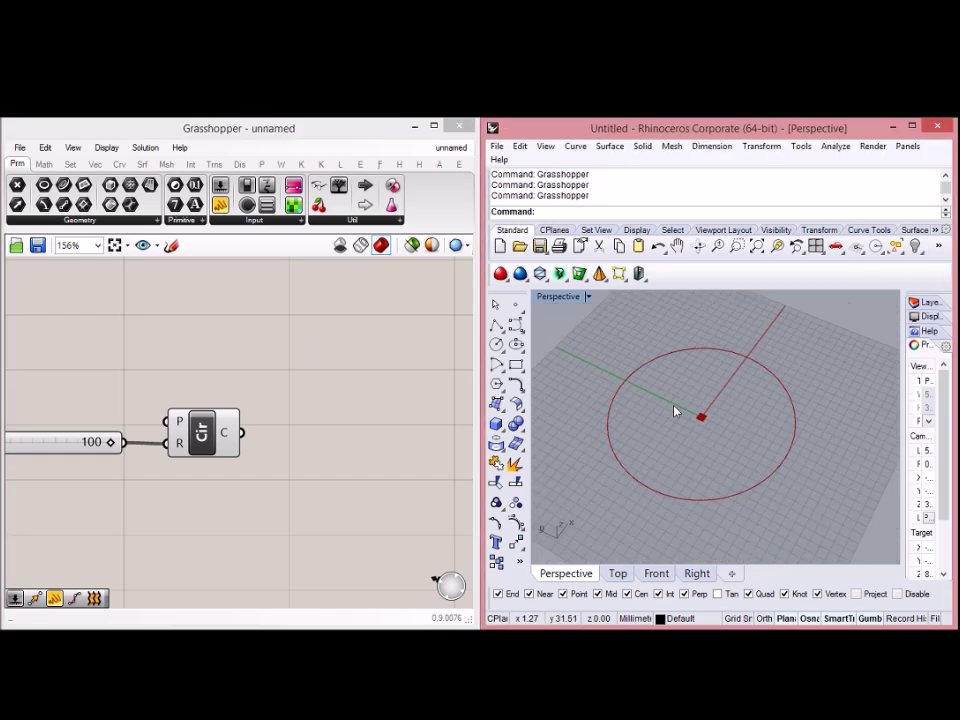
{"action": "scroll", "coordinate": [678, 410], "scroll_direction": "down", "scroll_amount": 2}
{"action": "double_click", "coordinate": [343, 487]}
{"action": "type", "text": "dividee"}
{"action": "key", "text": "BackSpace"}
{"action": "key", "text": "Return"}
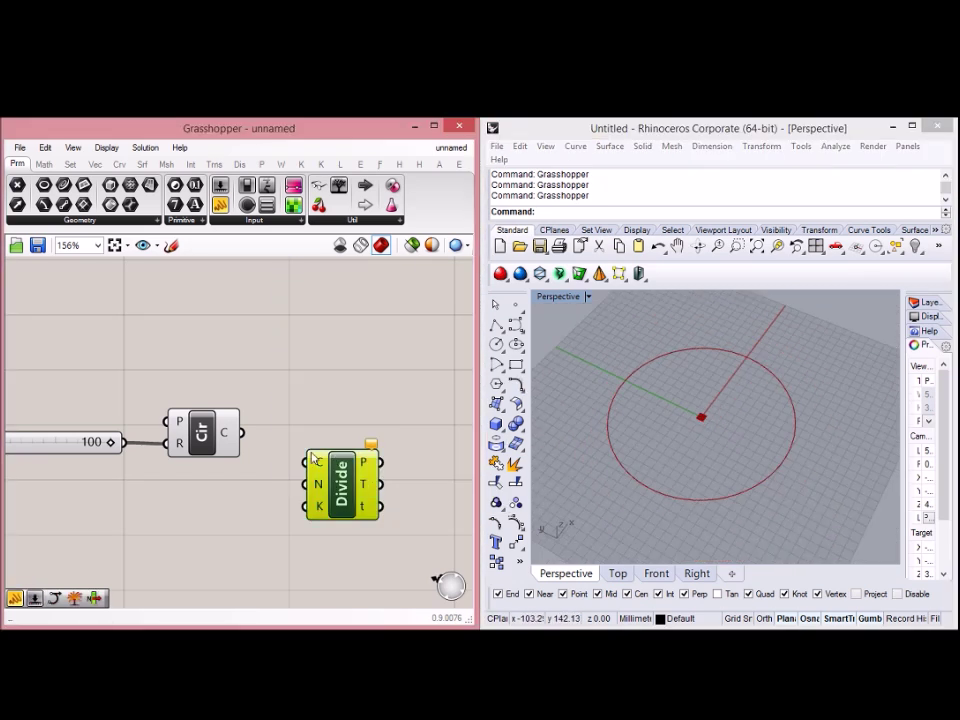
{"action": "left_click_drag", "start_coordinate": [242, 433], "coordinate": [358, 457]}
{"action": "mouse_move", "coordinate": [337, 462]}
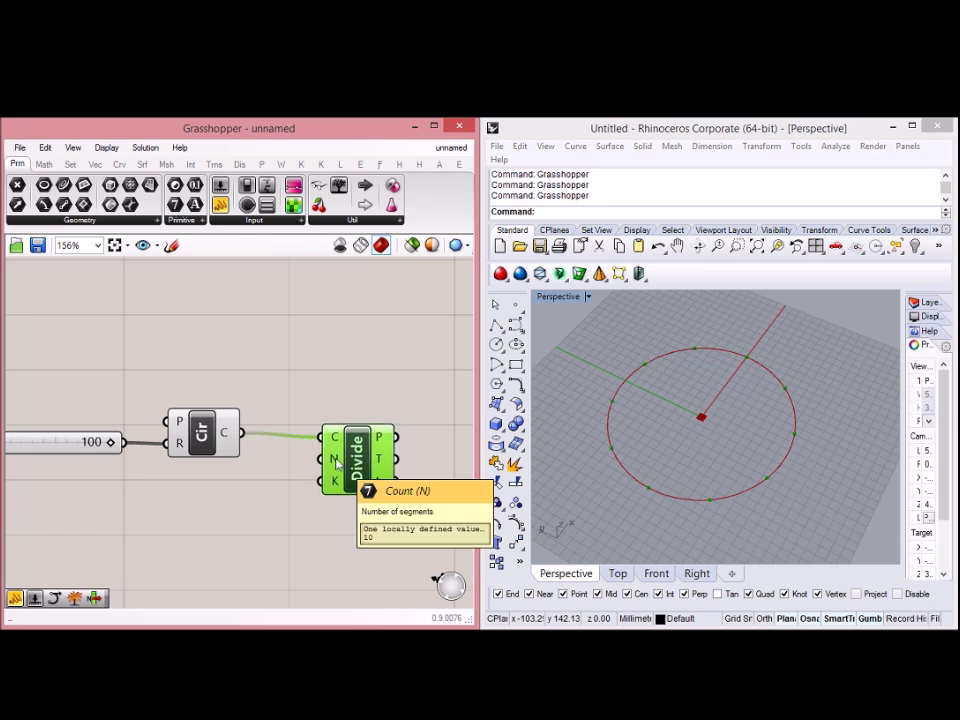
Add a number slider with value 10 and wire it to the Divide Curve component's count input
{"action": "scroll", "coordinate": [257, 514], "scroll_direction": "down", "scroll_amount": 2}
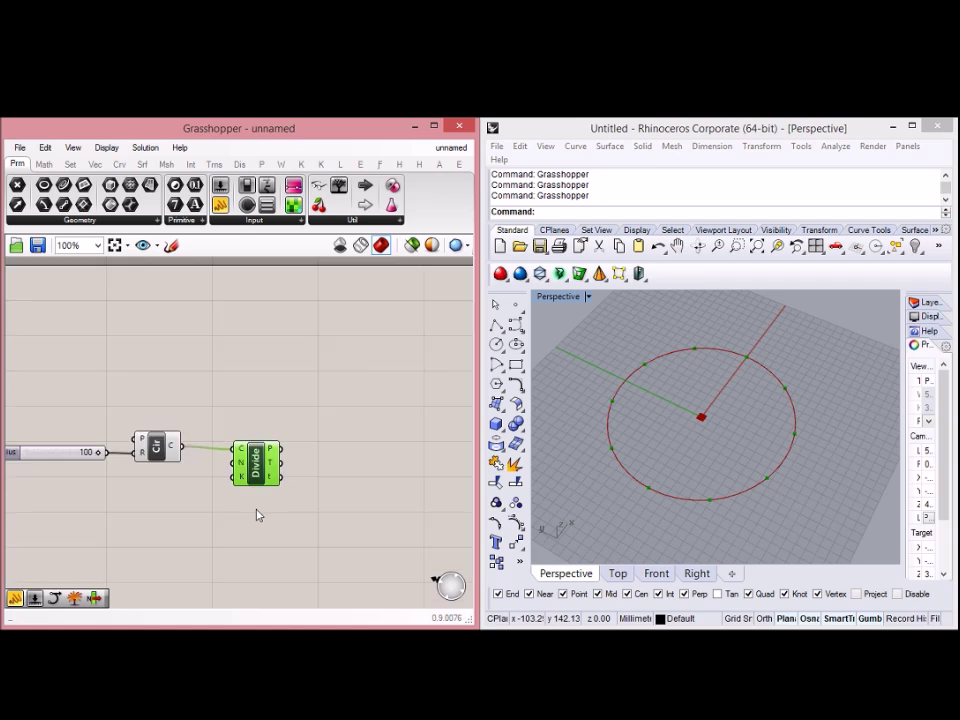
{"action": "double_click", "coordinate": [233, 525]}
{"action": "type", "text": "10"}
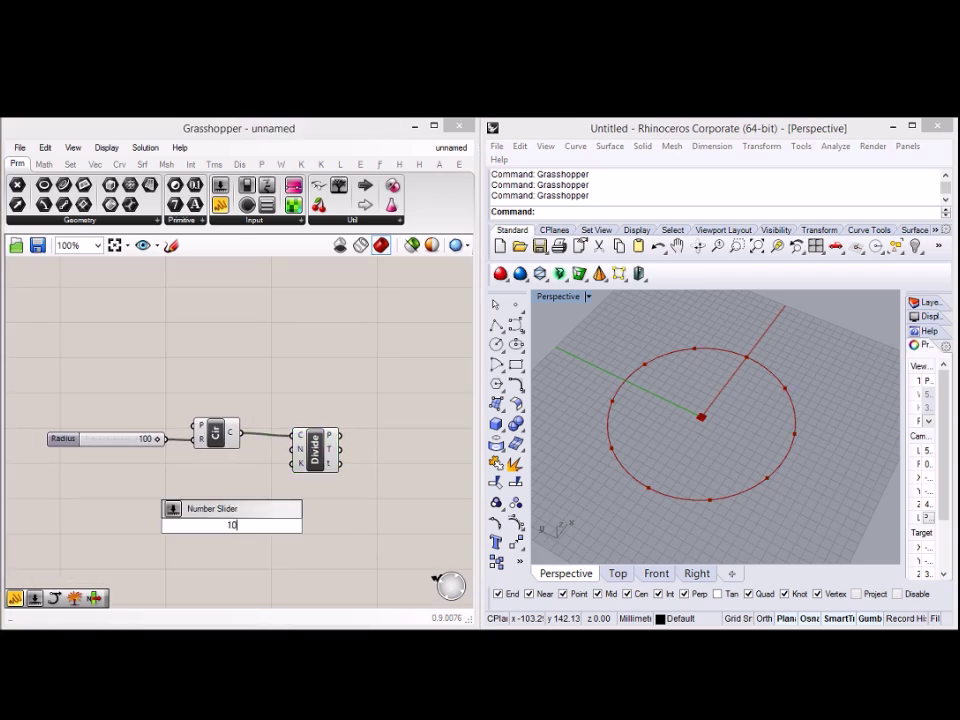
{"action": "key", "text": "Return"}
{"action": "left_click_drag", "start_coordinate": [290, 525], "coordinate": [296, 448]}
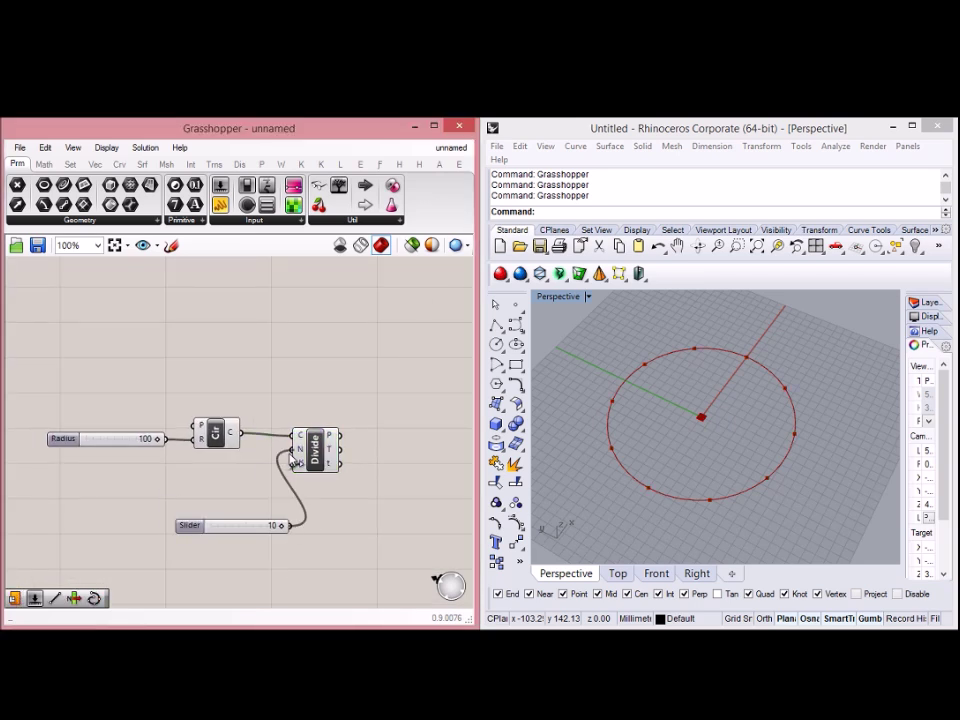
Set the division count slider to 6 and place it beneath the radius slider
{"action": "left_click_drag", "start_coordinate": [285, 527], "coordinate": [257, 525]}
{"action": "right_click_drag", "start_coordinate": [336, 492], "coordinate": [216, 491]}
{"action": "left_click", "coordinate": [193, 440]}
{"action": "left_click_drag", "start_coordinate": [100, 528], "coordinate": [52, 464]}
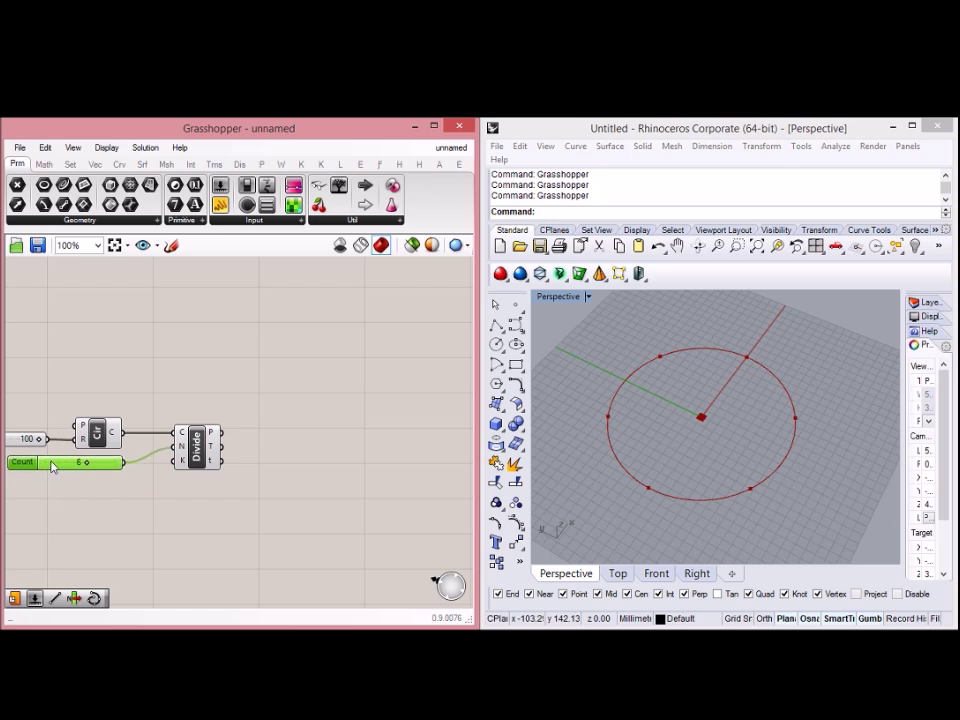
Add a two-point Line component beyond the Divide Curve component on the canvas
{"action": "double_click", "coordinate": [333, 460]}
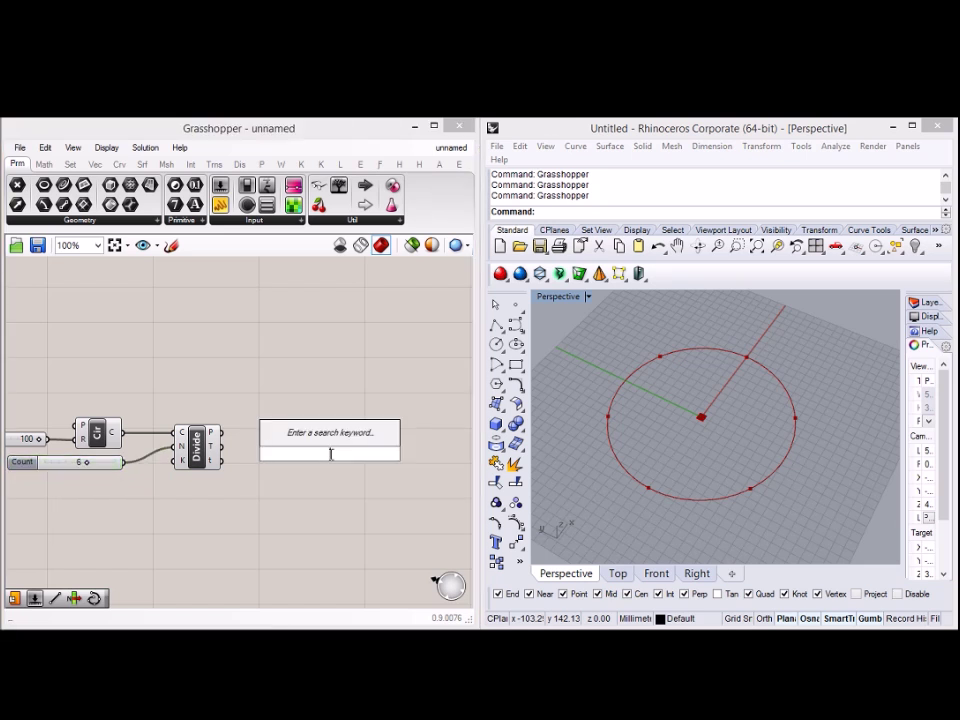
{"action": "type", "text": "li"}
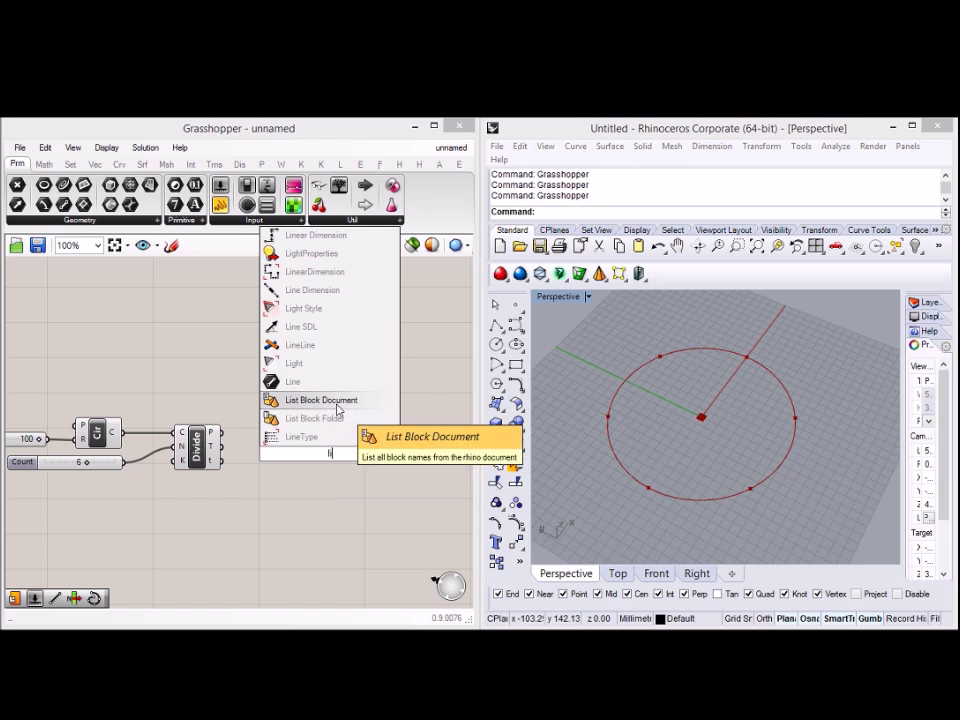
{"action": "type", "text": "ne"}
{"action": "left_click", "coordinate": [321, 419]}
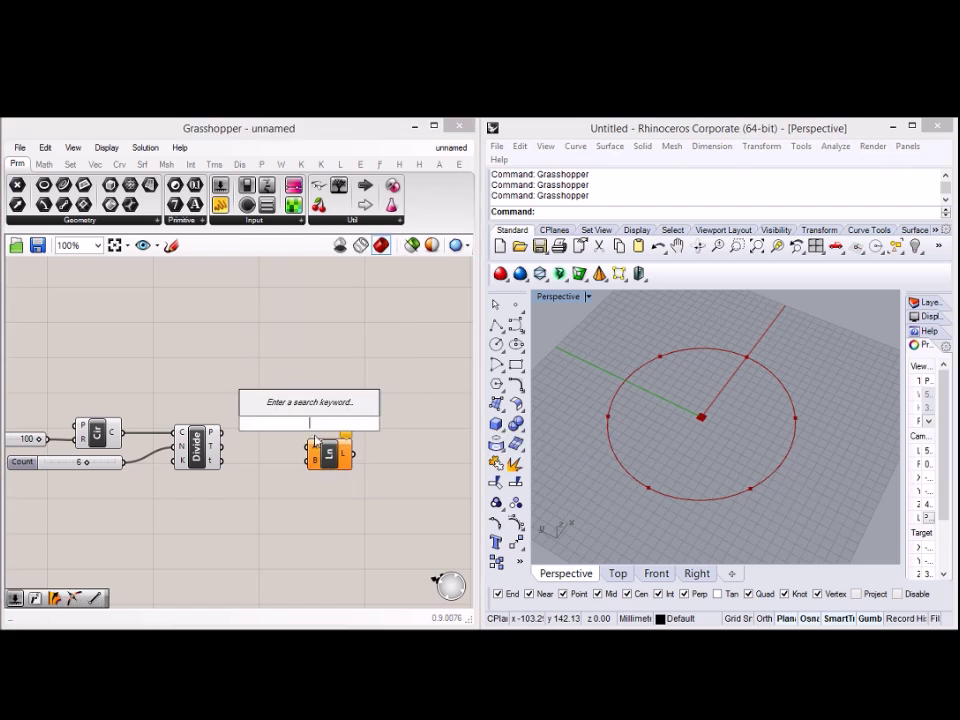
{"action": "left_click_drag", "start_coordinate": [322, 458], "coordinate": [316, 455]}
Add an Area component above Divide Curve and connect the circle output to its geometry input
{"action": "left_click", "coordinate": [97, 432]}
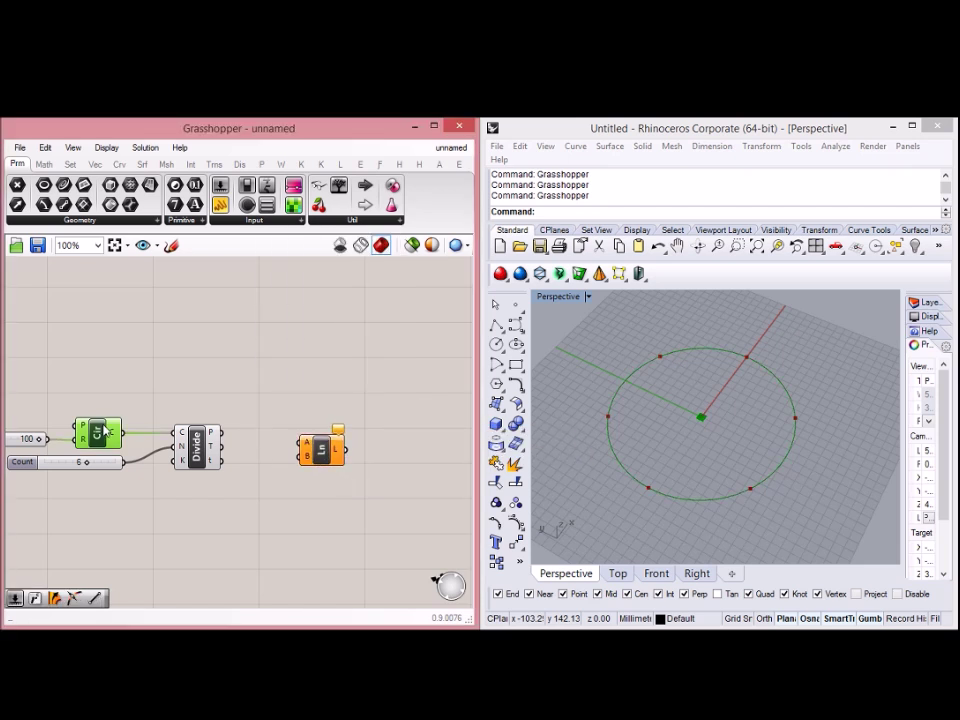
{"action": "double_click", "coordinate": [186, 378]}
{"action": "type", "text": "area"}
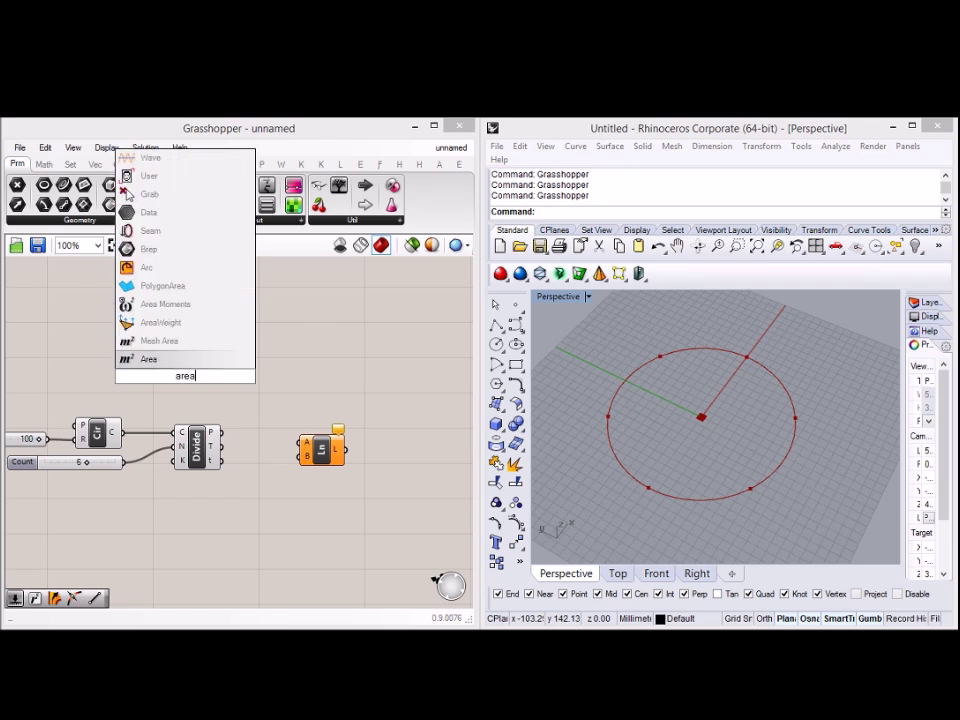
{"action": "key", "text": "Return"}
{"action": "left_click_drag", "start_coordinate": [124, 432], "coordinate": [166, 377]}
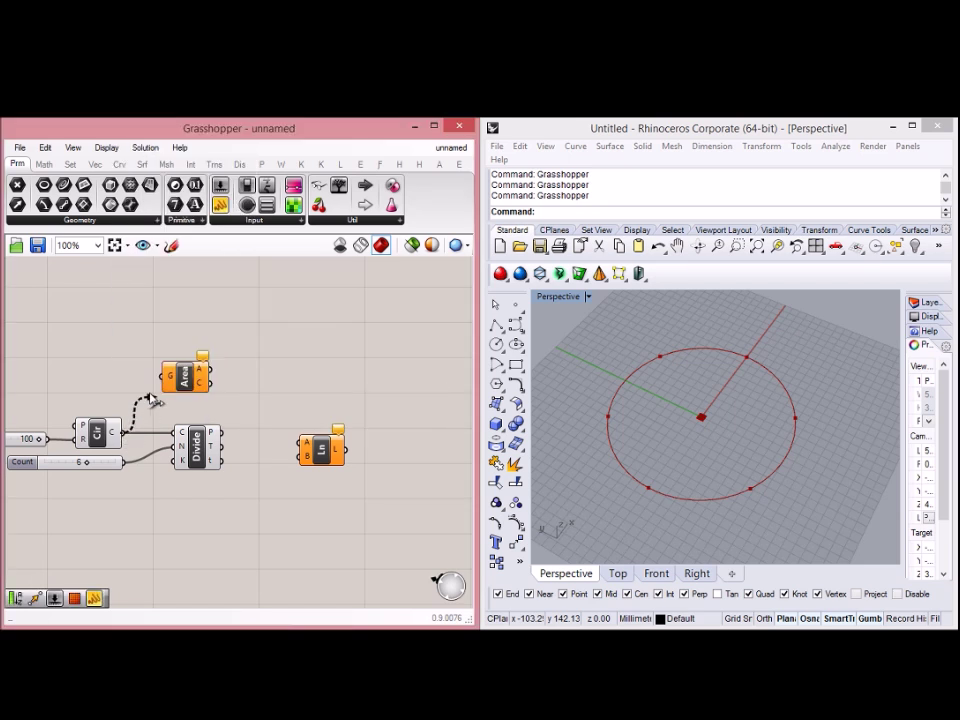
Connect the Area centroid output to the Line's start point input and graft the centroid output
{"action": "double_click", "coordinate": [276, 401]}
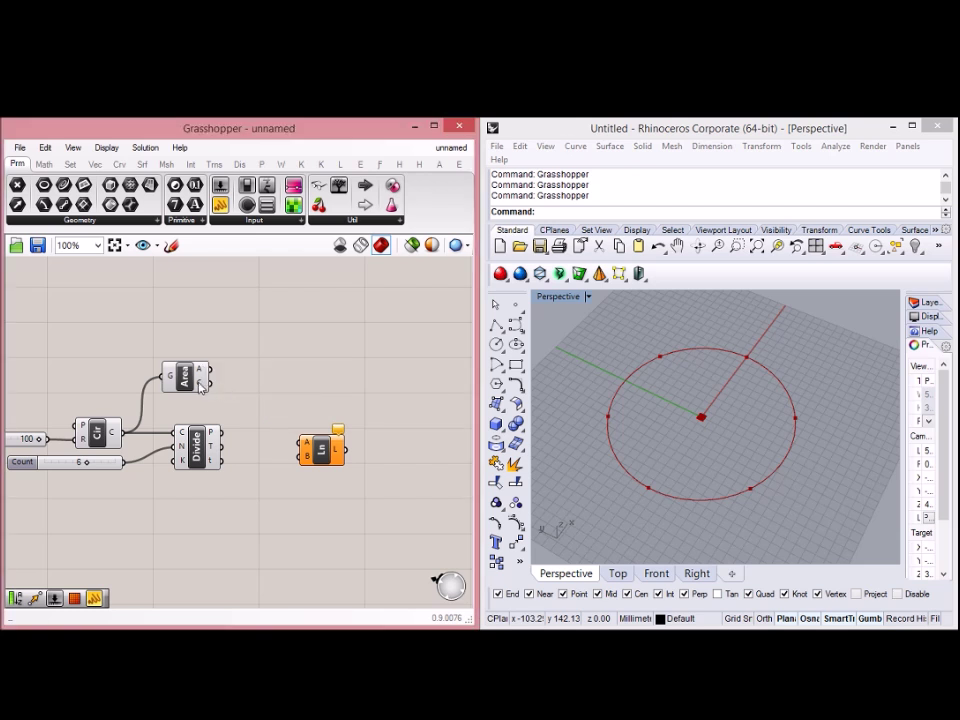
{"action": "double_click", "coordinate": [266, 422]}
{"action": "left_click_drag", "start_coordinate": [211, 384], "coordinate": [303, 441]}
{"action": "right_click", "coordinate": [200, 388]}
{"action": "left_click", "coordinate": [254, 489]}
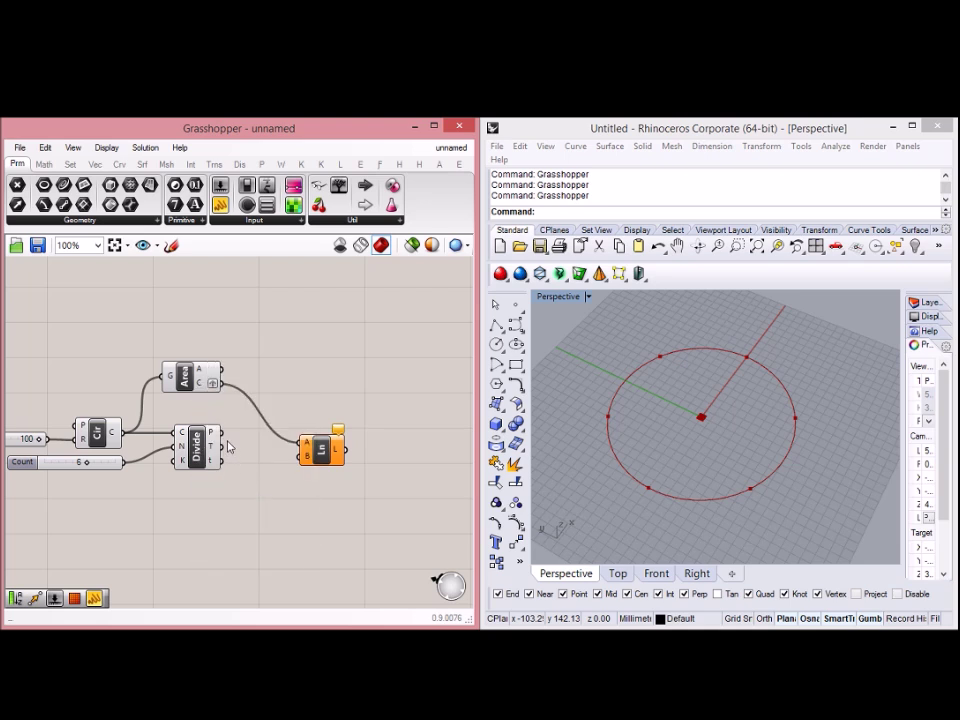
Connect the division points output to the Line's end point input to form the radial lines
{"action": "left_click_drag", "start_coordinate": [219, 437], "coordinate": [305, 455]}
{"action": "right_click_drag", "start_coordinate": [399, 459], "coordinate": [246, 445]}
{"action": "left_click", "coordinate": [195, 445]}
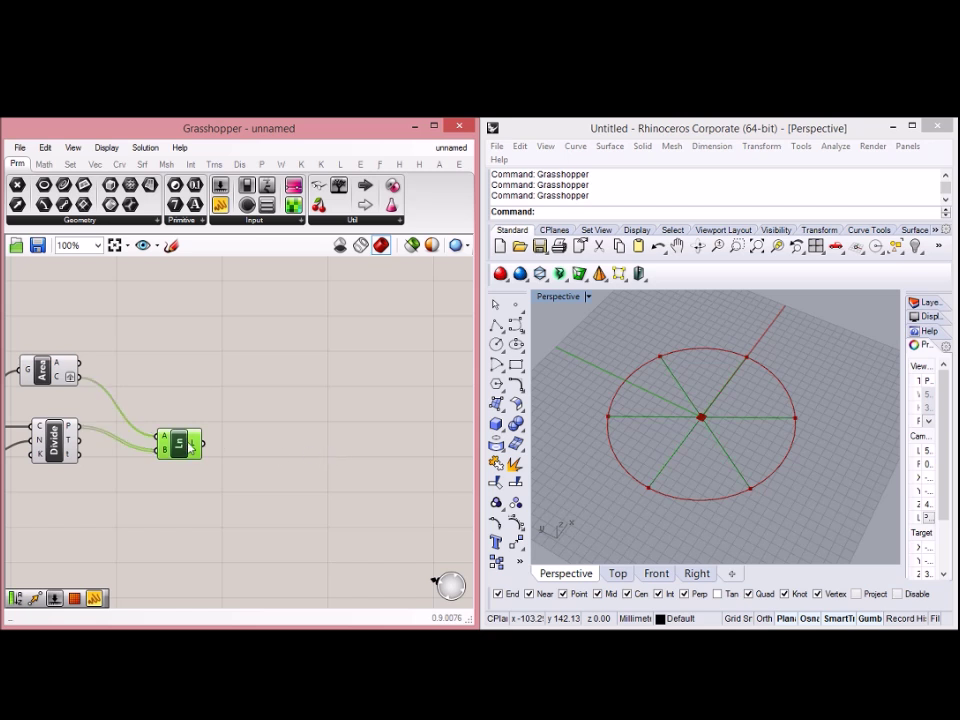
Add a Panel, feed it the Line output to list the lines, and place it above the Line component
{"action": "right_click_drag", "start_coordinate": [194, 489], "coordinate": [222, 485]}
{"action": "left_click_drag", "start_coordinate": [220, 206], "coordinate": [288, 374]}
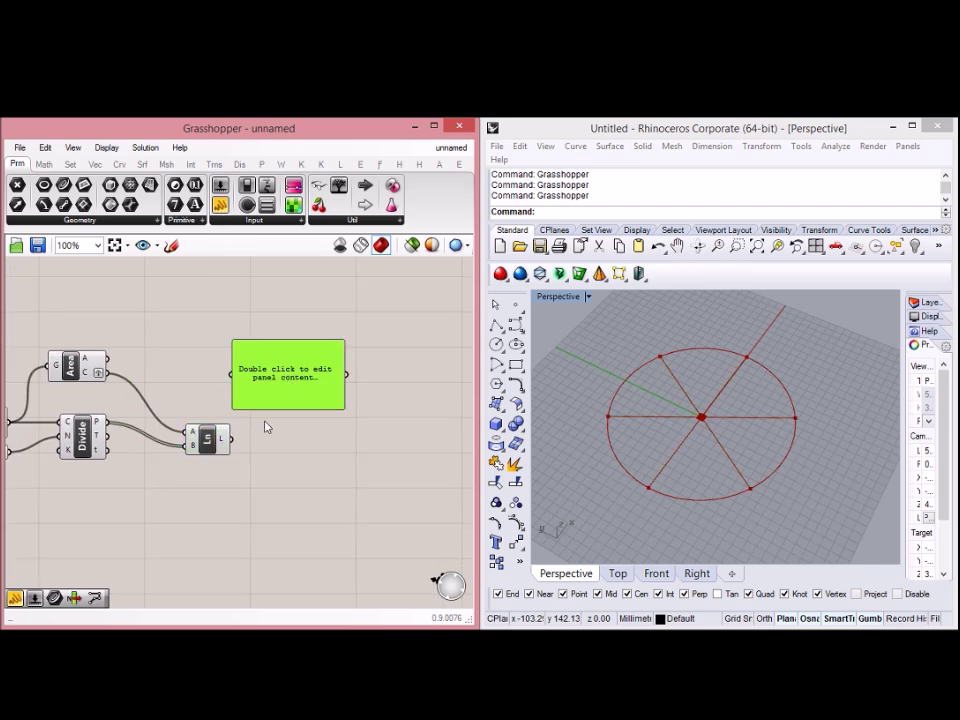
{"action": "left_click_drag", "start_coordinate": [237, 453], "coordinate": [231, 374]}
{"action": "left_click_drag", "start_coordinate": [353, 381], "coordinate": [362, 374]}
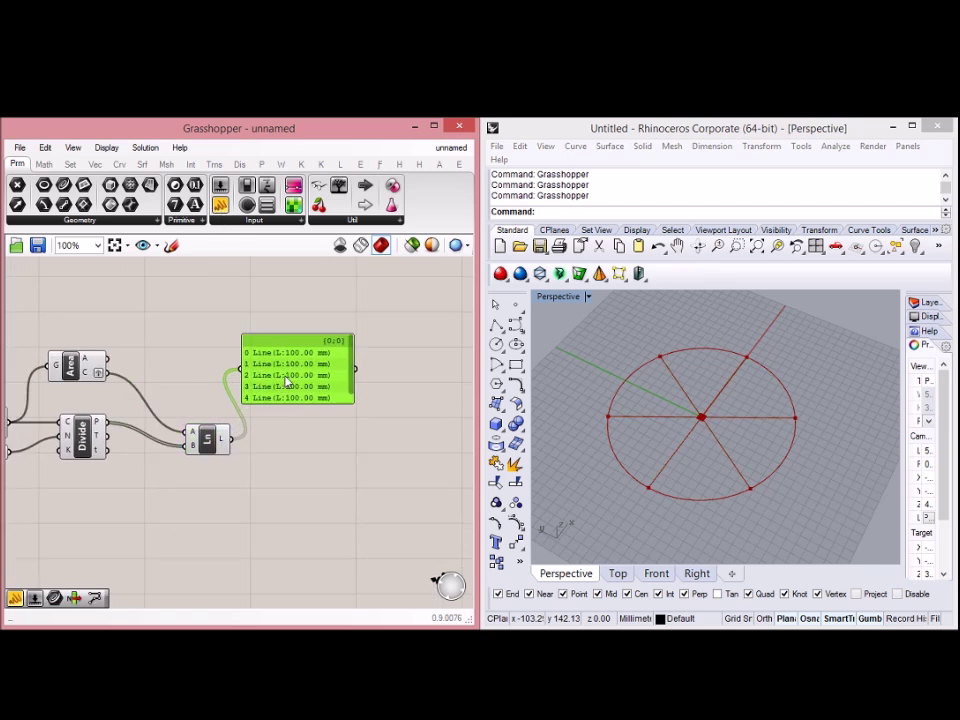
{"action": "left_click_drag", "start_coordinate": [349, 392], "coordinate": [349, 404]}
{"action": "right_click_drag", "start_coordinate": [309, 432], "coordinate": [309, 407]}
{"action": "mouse_move", "coordinate": [329, 343]}
{"action": "left_mouse_down"}
{"action": "mouse_move", "coordinate": [328, 325]}
{"action": "mouse_move", "coordinate": [336, 330]}
{"action": "left_mouse_up"}
Add a Perp Frame component and connect the Line output to its curve input
{"action": "double_click", "coordinate": [311, 436]}
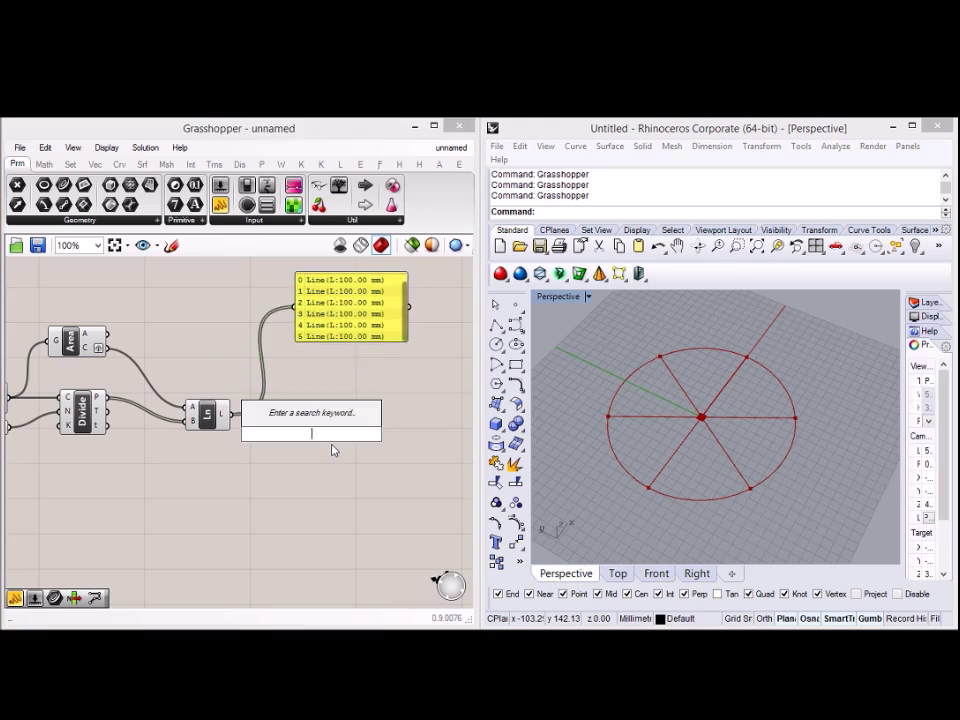
{"action": "type", "text": "per"}
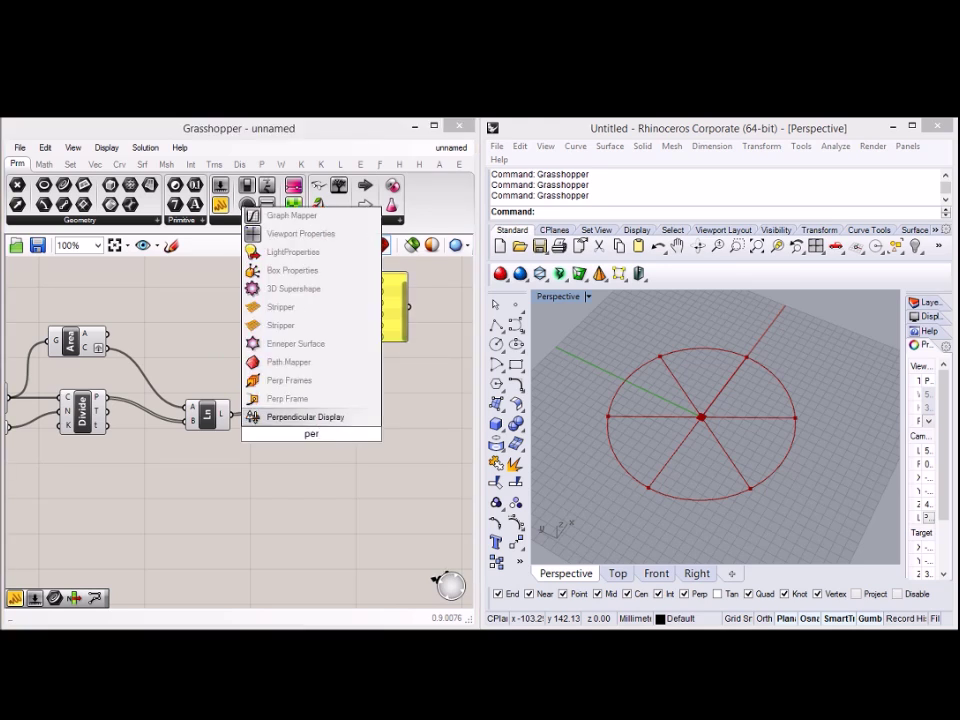
{"action": "left_click", "coordinate": [302, 397]}
{"action": "left_click_drag", "start_coordinate": [231, 413], "coordinate": [304, 418]}
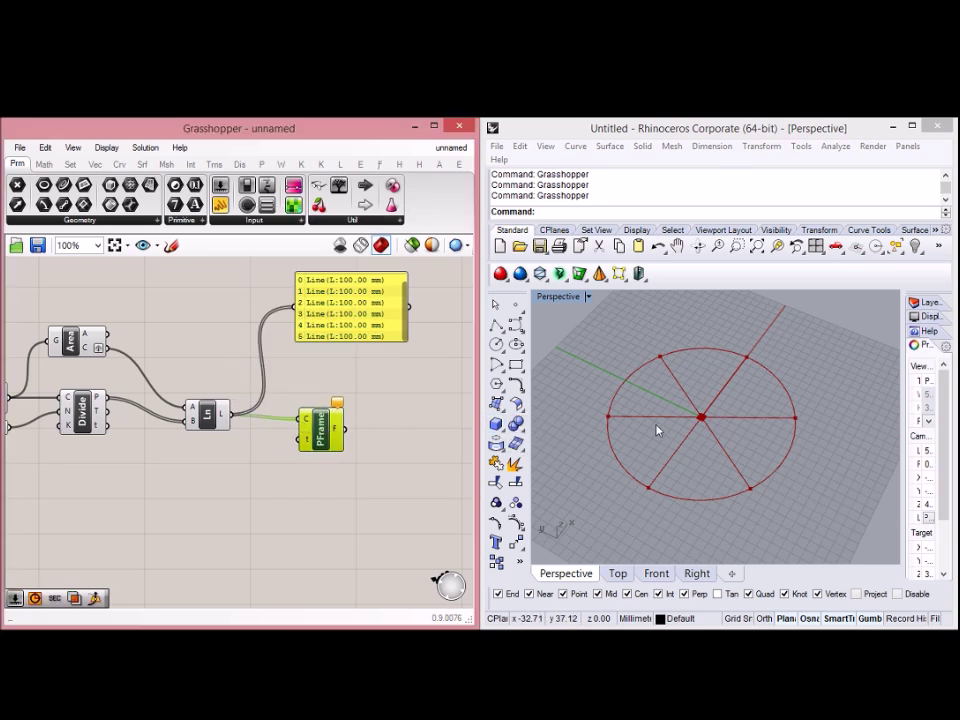
Add a number slider with value 1.00 and wire it to the Perp Frame's parameter input
{"action": "right_click_drag", "start_coordinate": [657, 430], "coordinate": [643, 424]}
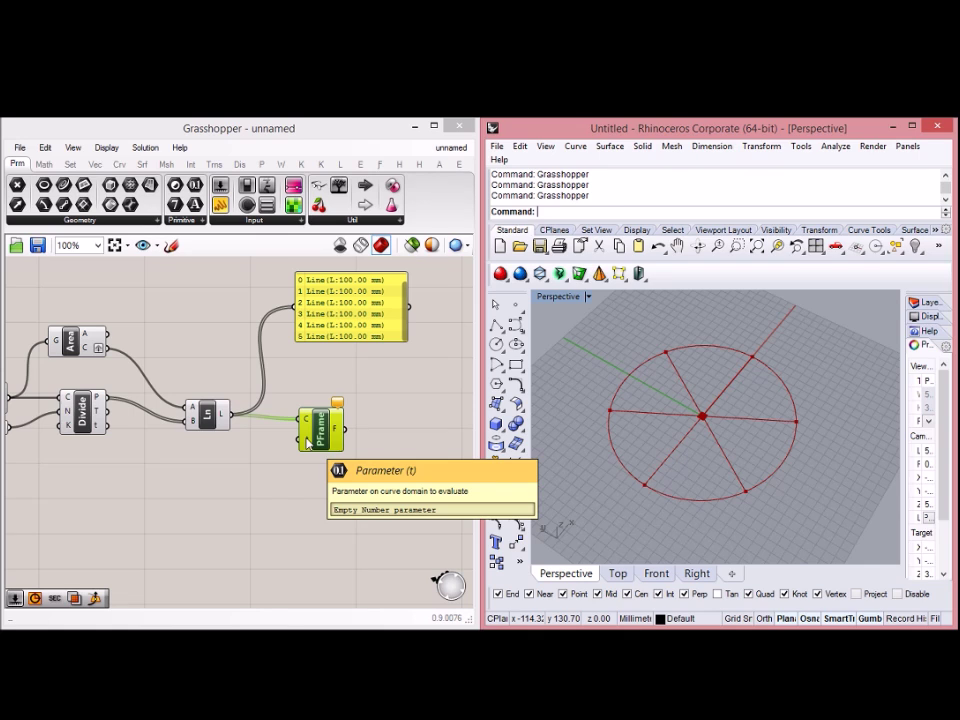
{"action": "double_click", "coordinate": [208, 506]}
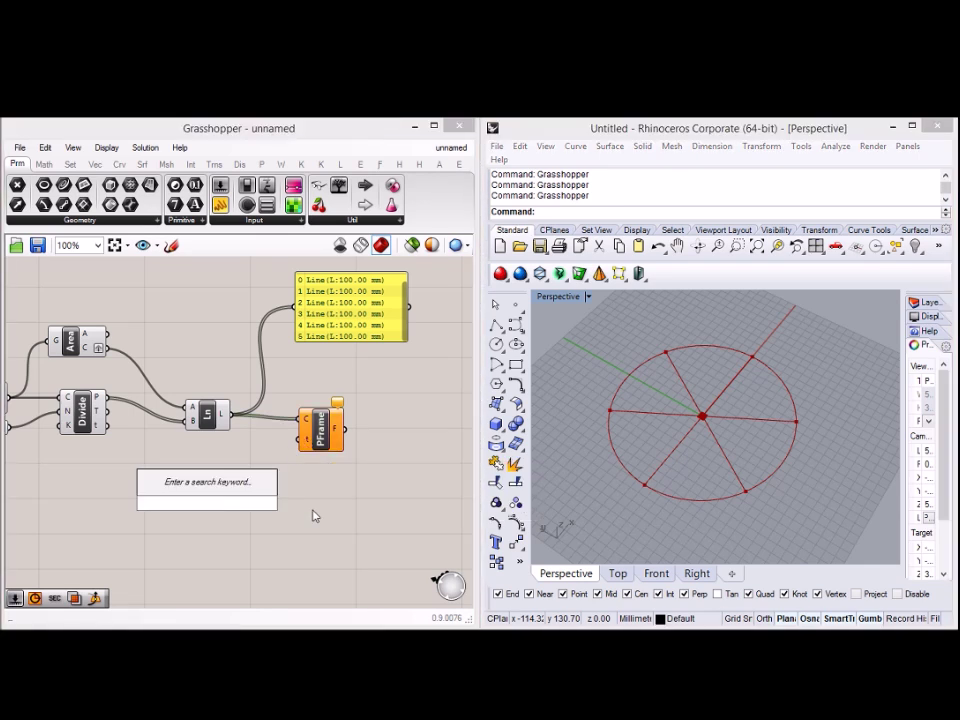
{"action": "left_click", "coordinate": [251, 527]}
{"action": "double_click", "coordinate": [250, 521]}
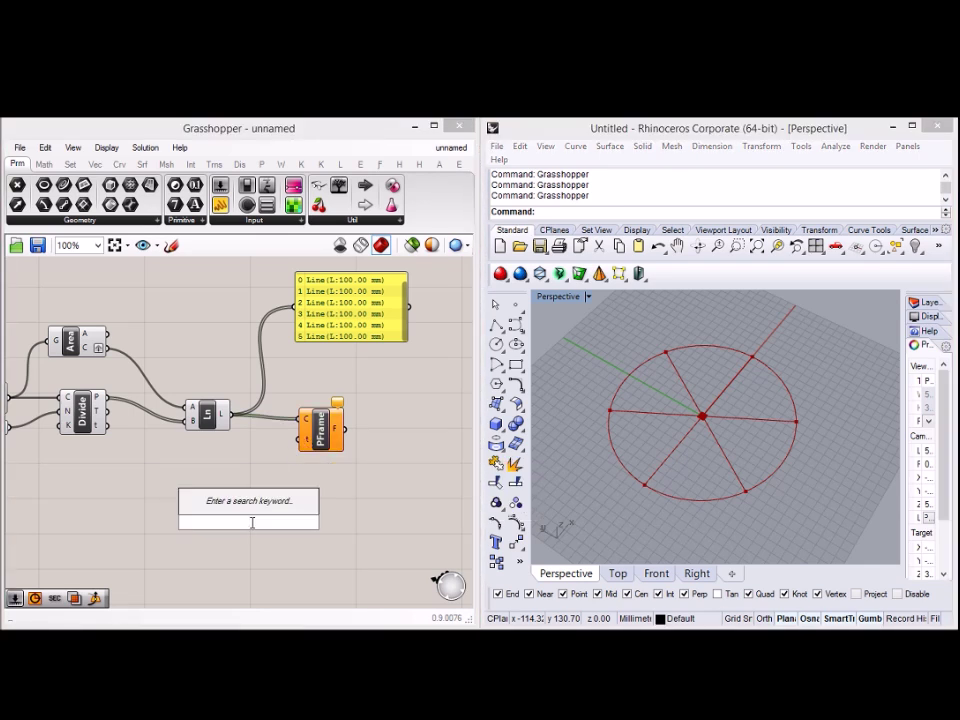
{"action": "type", "text": "1"}
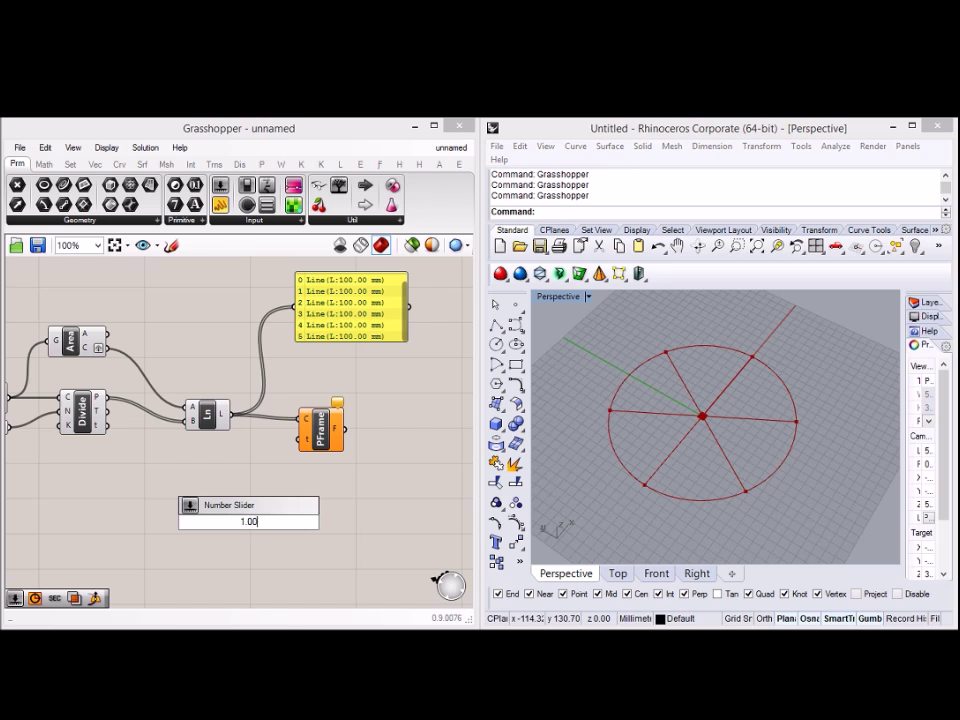
{"action": "key", "text": "Return"}
{"action": "left_click_drag", "start_coordinate": [308, 522], "coordinate": [302, 440]}
Move the parameter slider closer to the Perp Frame and set it to 0.000
{"action": "left_click_drag", "start_coordinate": [256, 529], "coordinate": [212, 481]}
{"action": "left_click_drag", "start_coordinate": [276, 478], "coordinate": [197, 478]}
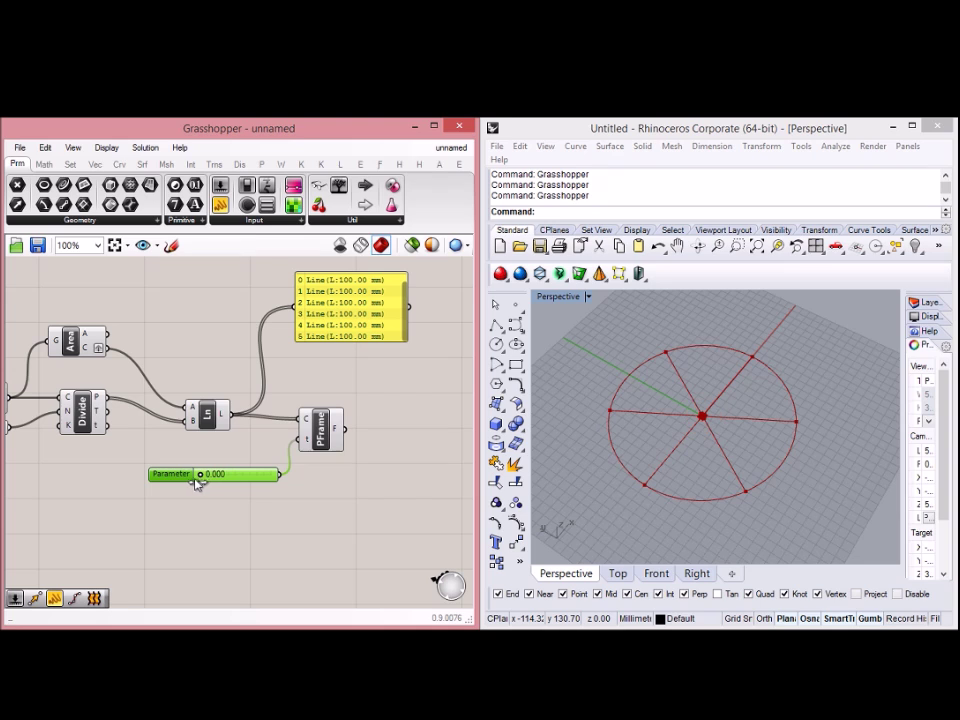
{"action": "right_click_drag", "start_coordinate": [340, 449], "coordinate": [315, 453]}
Examine the perpendicular frames at the circle's centre where the radial lines meet
{"action": "right_click_drag", "start_coordinate": [686, 398], "coordinate": [640, 446]}
{"action": "scroll", "coordinate": [709, 420], "scroll_direction": "up", "scroll_amount": 10}
{"action": "right_click_drag", "start_coordinate": [337, 341], "coordinate": [320, 363]}
{"action": "left_click", "coordinate": [311, 341]}
{"action": "left_click_drag", "start_coordinate": [311, 338], "coordinate": [353, 346]}
{"action": "mouse_move", "coordinate": [685, 406]}
{"action": "right_mouse_down"}
{"action": "mouse_move", "coordinate": [697, 409]}
{"action": "mouse_move", "coordinate": [692, 392]}
{"action": "right_mouse_up"}
{"action": "scroll", "coordinate": [703, 423], "scroll_direction": "down", "scroll_amount": 4}
{"action": "scroll", "coordinate": [703, 428], "scroll_direction": "down", "scroll_amount": 5}
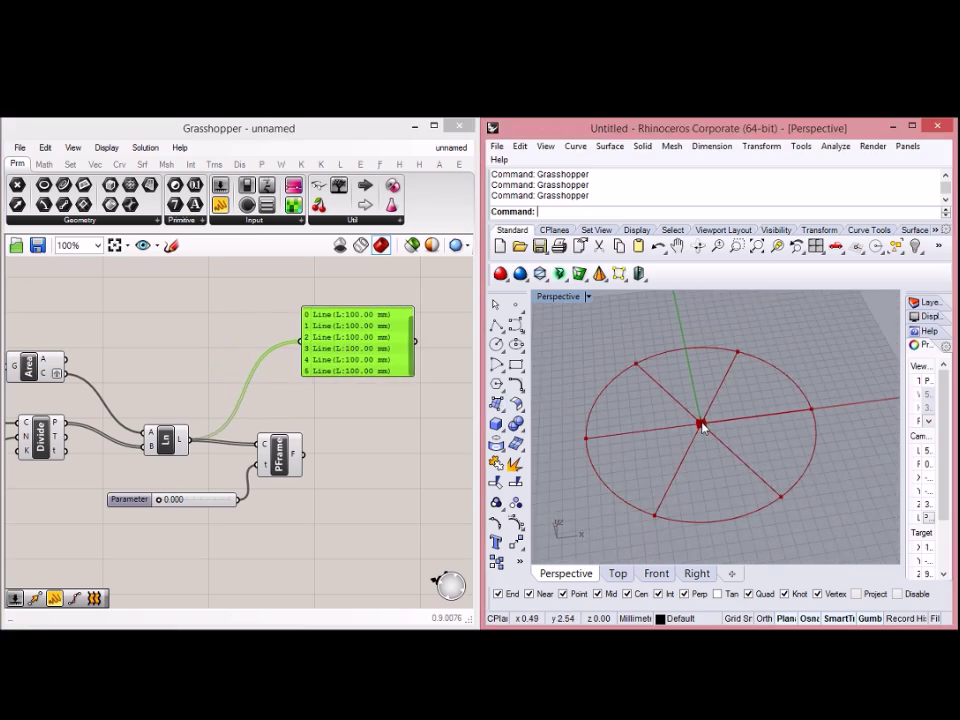
{"action": "scroll", "coordinate": [720, 420], "scroll_direction": "up", "scroll_amount": 4}
{"action": "mouse_move", "coordinate": [720, 433]}
{"action": "right_mouse_down"}
{"action": "mouse_move", "coordinate": [621, 399]}
{"action": "mouse_move", "coordinate": [672, 422]}
{"action": "mouse_move", "coordinate": [703, 422]}
{"action": "mouse_move", "coordinate": [720, 440]}
{"action": "right_mouse_up"}
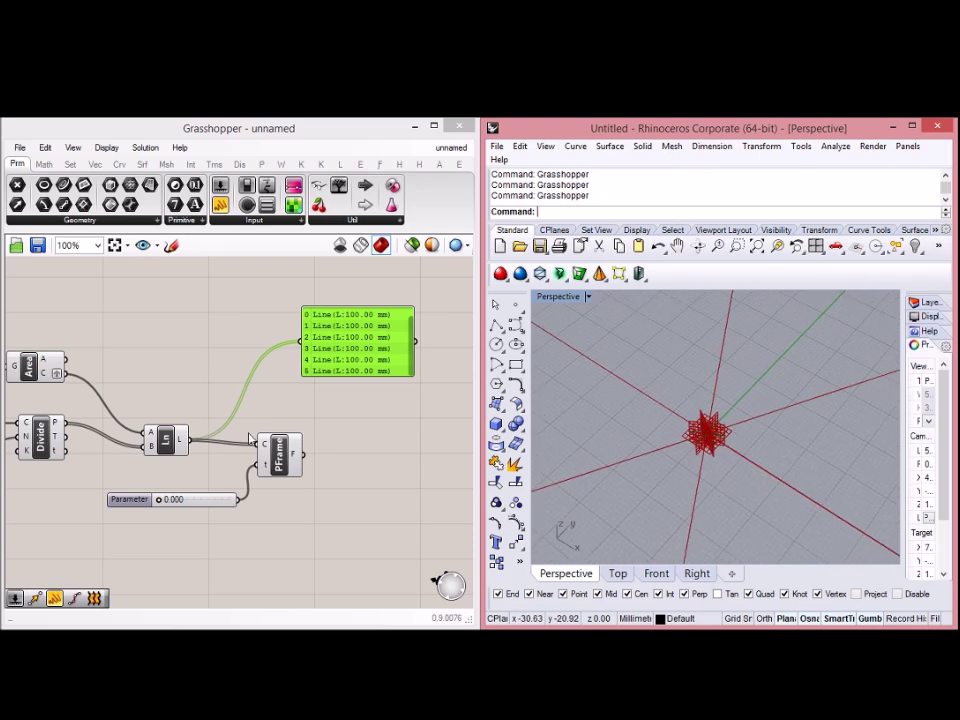
Set the division count slider to 3 so the circle gets three radial lines
{"action": "scroll", "coordinate": [308, 441], "scroll_direction": "down", "scroll_amount": 5}
{"action": "right_click_drag", "start_coordinate": [306, 440], "coordinate": [247, 417]}
{"action": "scroll", "coordinate": [270, 436], "scroll_direction": "up", "scroll_amount": 5}
{"action": "scroll", "coordinate": [210, 422], "scroll_direction": "down", "scroll_amount": 1}
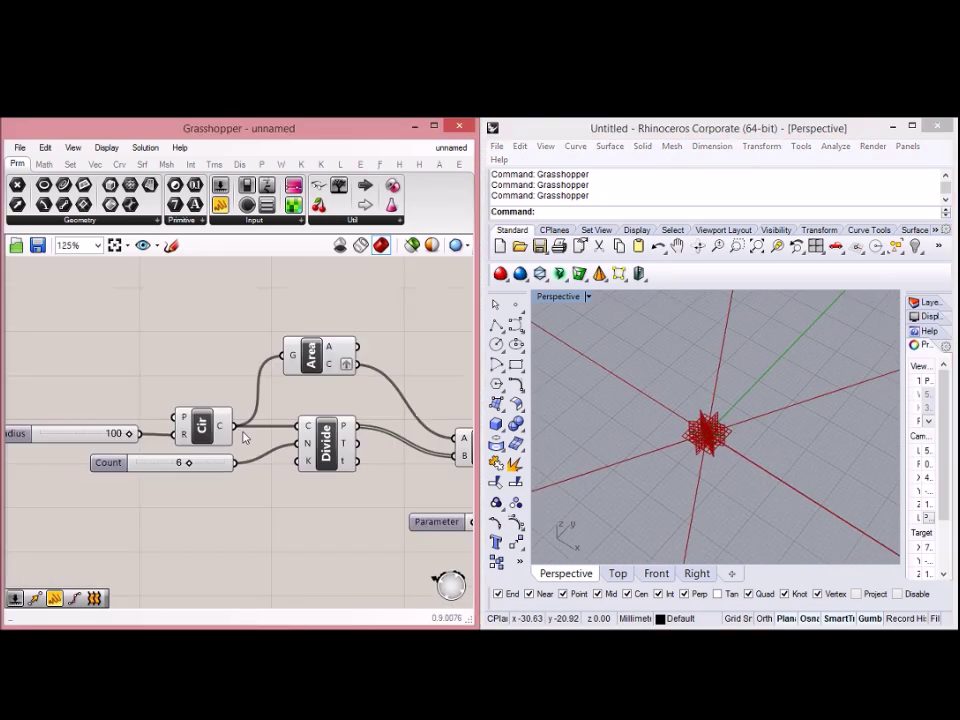
{"action": "left_click", "coordinate": [179, 468]}
{"action": "left_click_drag", "start_coordinate": [180, 469], "coordinate": [156, 467]}
{"action": "right_click_drag", "start_coordinate": [827, 446], "coordinate": [771, 450]}
{"action": "right_click_drag", "start_coordinate": [397, 437], "coordinate": [170, 407]}
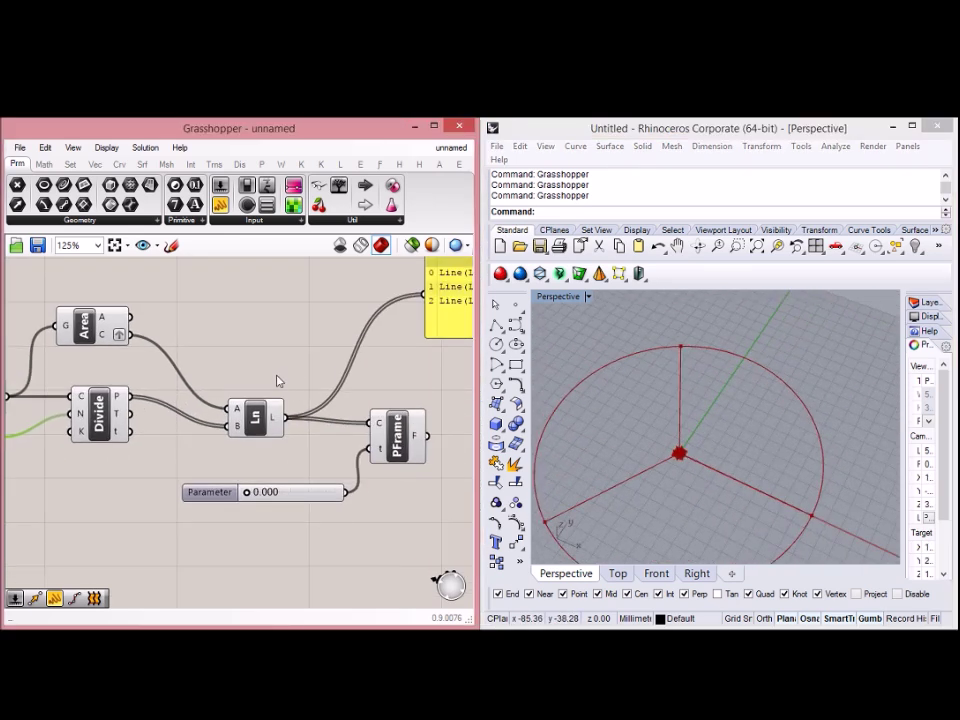
Add a Mirror transform component to the canvas beside the Perp Frame
{"action": "scroll", "coordinate": [278, 381], "scroll_direction": "down", "scroll_amount": 3}
{"action": "left_click", "coordinate": [303, 416]}
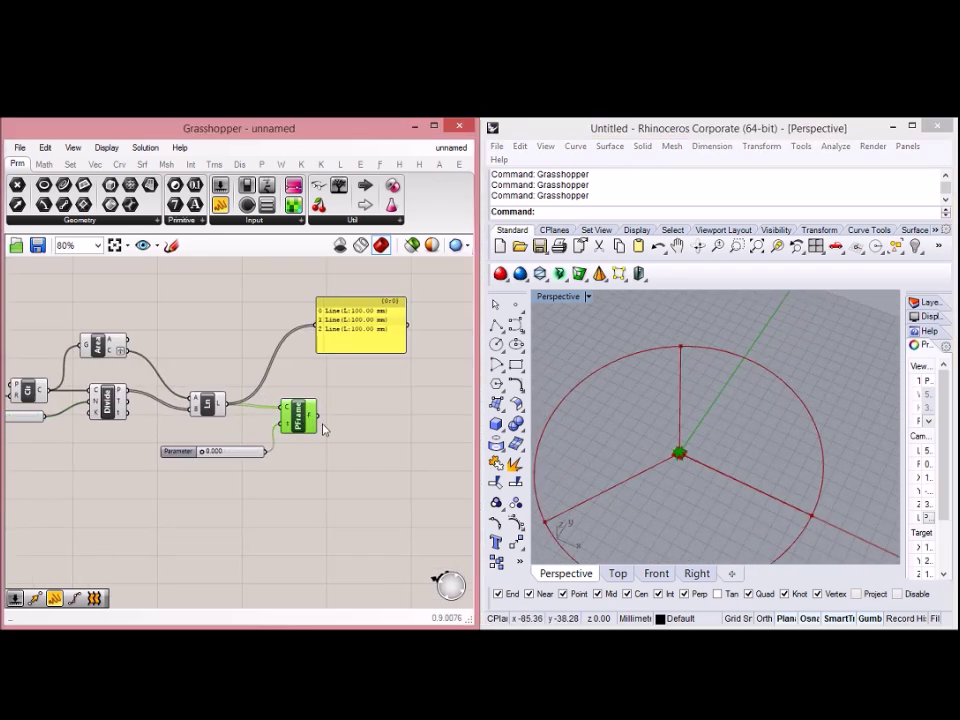
{"action": "left_click", "coordinate": [366, 436]}
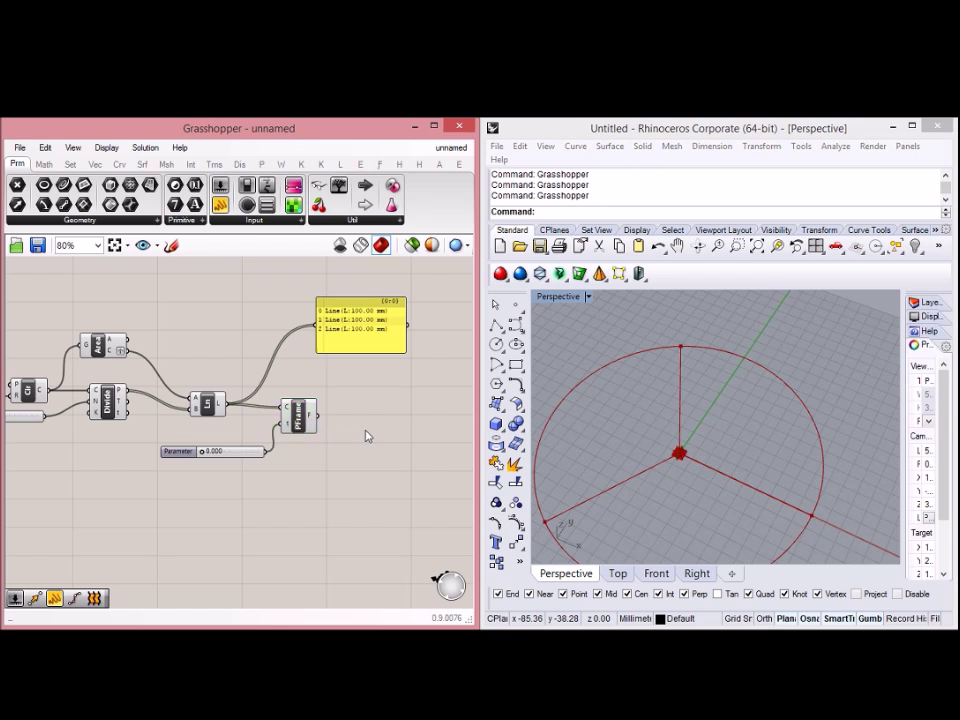
{"action": "double_click", "coordinate": [397, 446]}
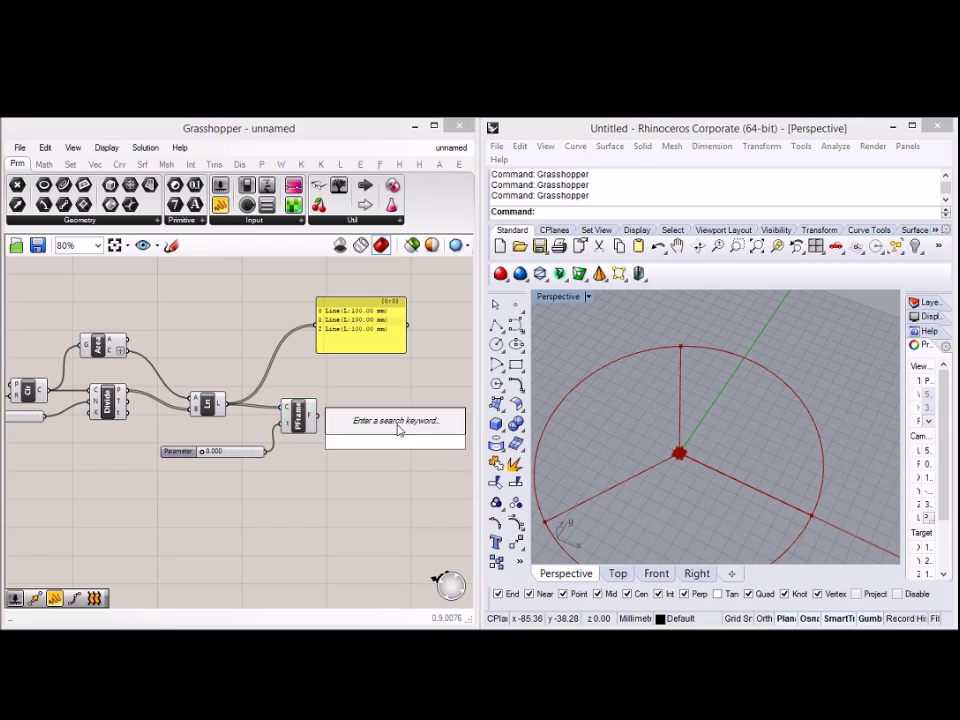
{"action": "type", "text": "mirro"}
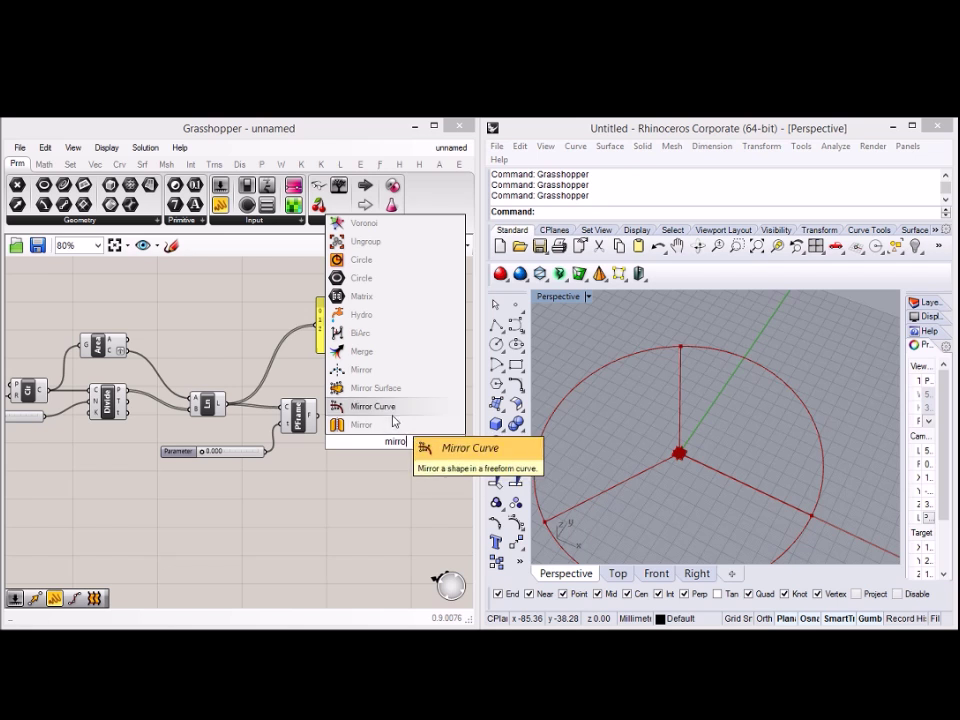
{"action": "left_click", "coordinate": [390, 425]}
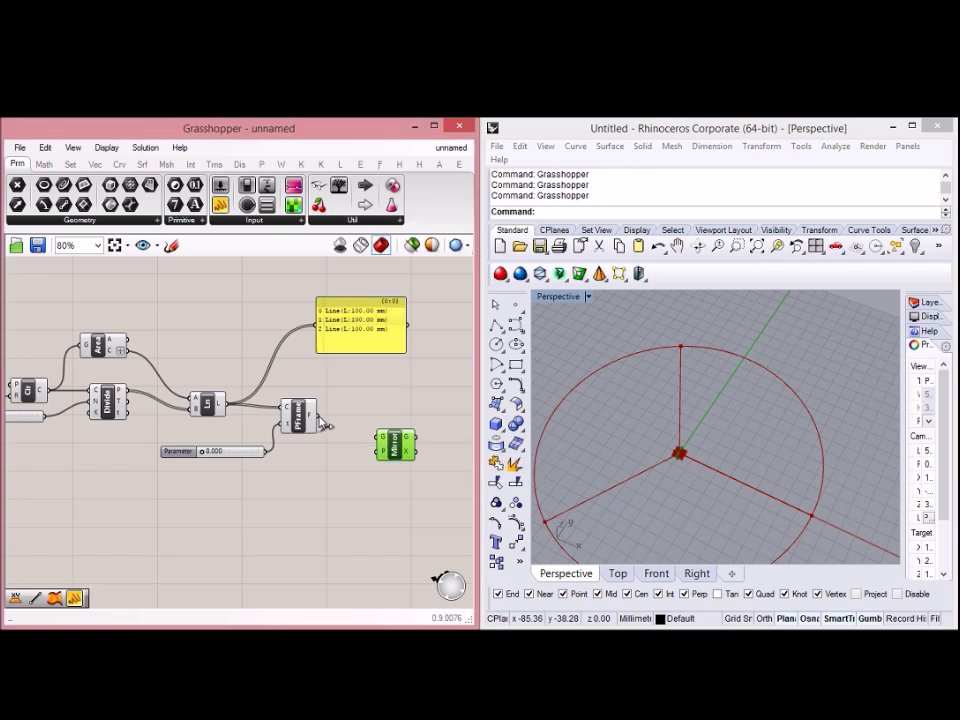
Wire the Perp Frame output into the panel to list the frames and shift the Mirror component slightly away
{"action": "left_click", "coordinate": [310, 355]}
{"action": "left_click_drag", "start_coordinate": [320, 416], "coordinate": [313, 338]}
{"action": "right_click_drag", "start_coordinate": [367, 399], "coordinate": [329, 394]}
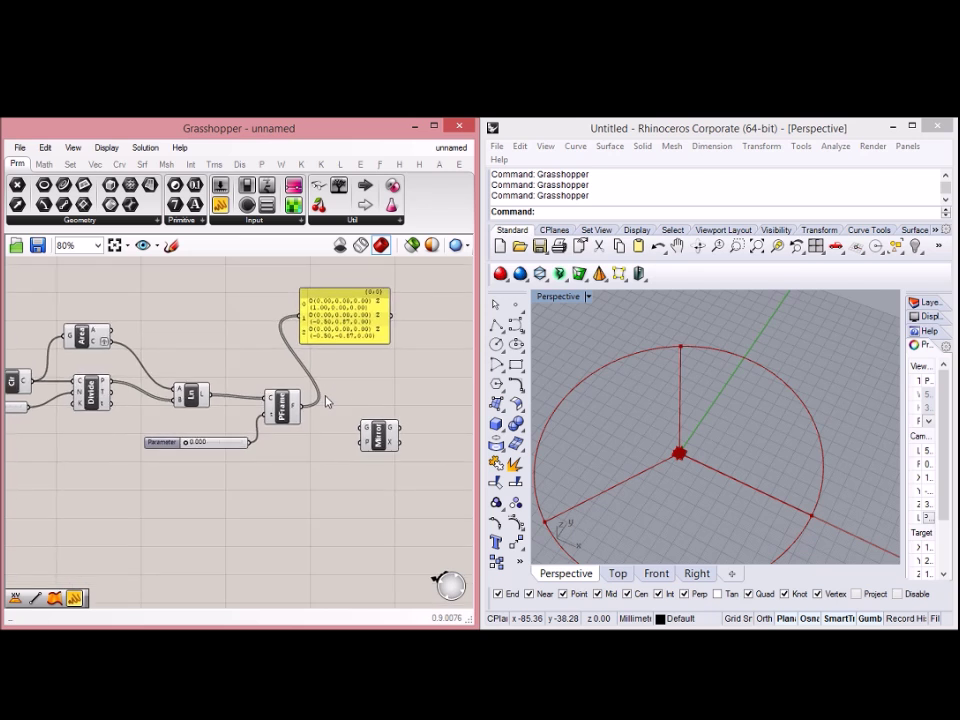
{"action": "left_click_drag", "start_coordinate": [380, 429], "coordinate": [388, 437]}
{"action": "right_click_drag", "start_coordinate": [365, 413], "coordinate": [356, 404]}
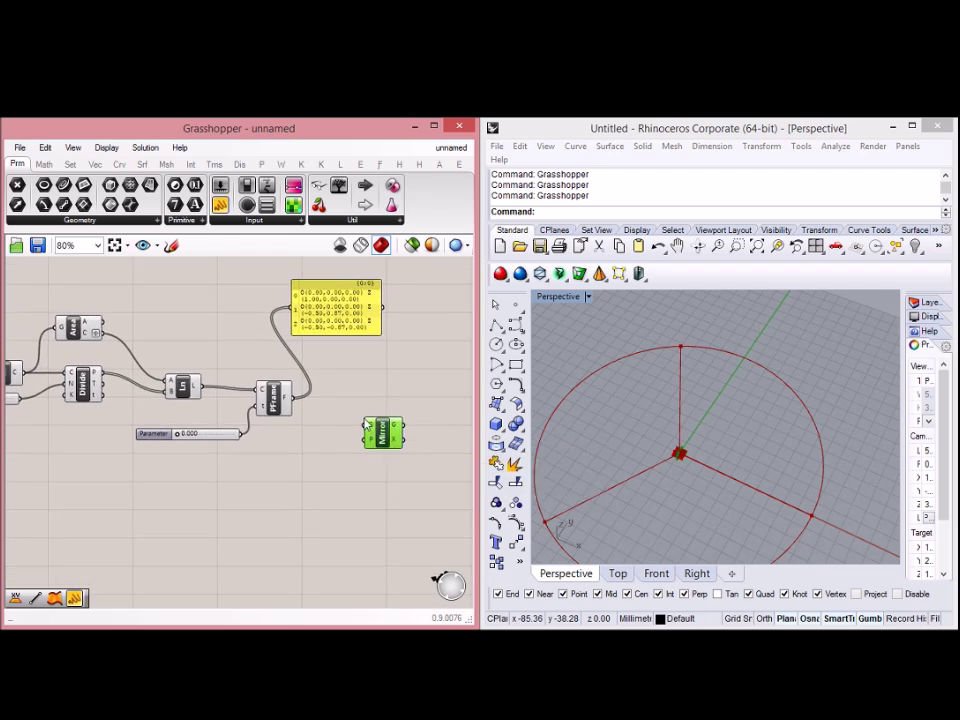
Wire the line output to the Mirror's geometry input and the perpendicular frames to its plane input
{"action": "left_click", "coordinate": [277, 405]}
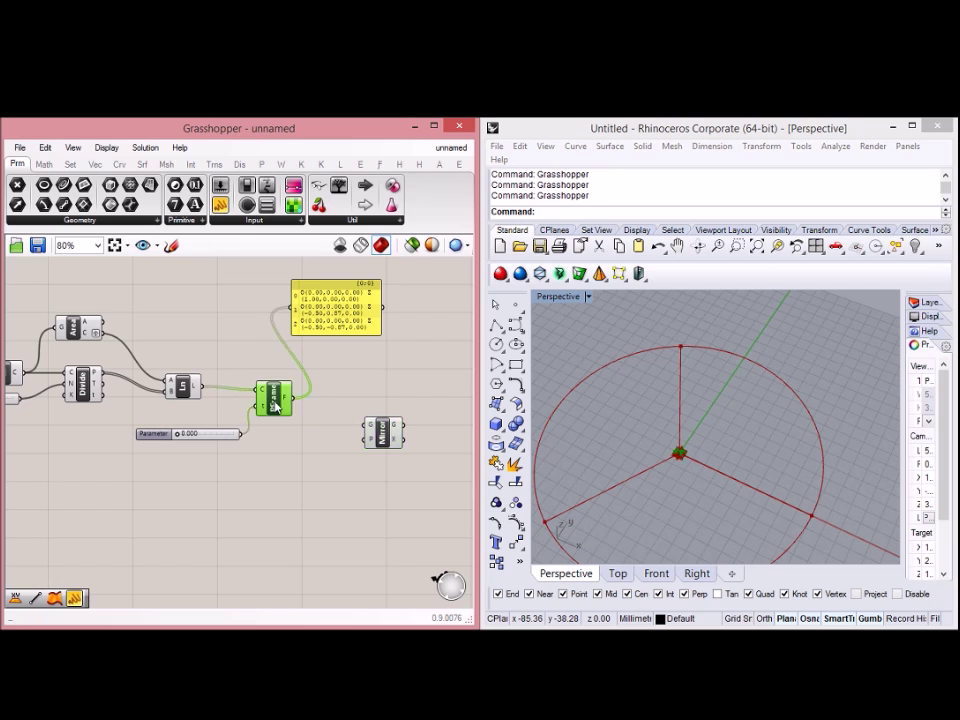
{"action": "left_click", "coordinate": [181, 390]}
{"action": "left_click_drag", "start_coordinate": [200, 390], "coordinate": [370, 422]}
{"action": "scroll", "coordinate": [380, 425], "scroll_direction": "up", "scroll_amount": 2}
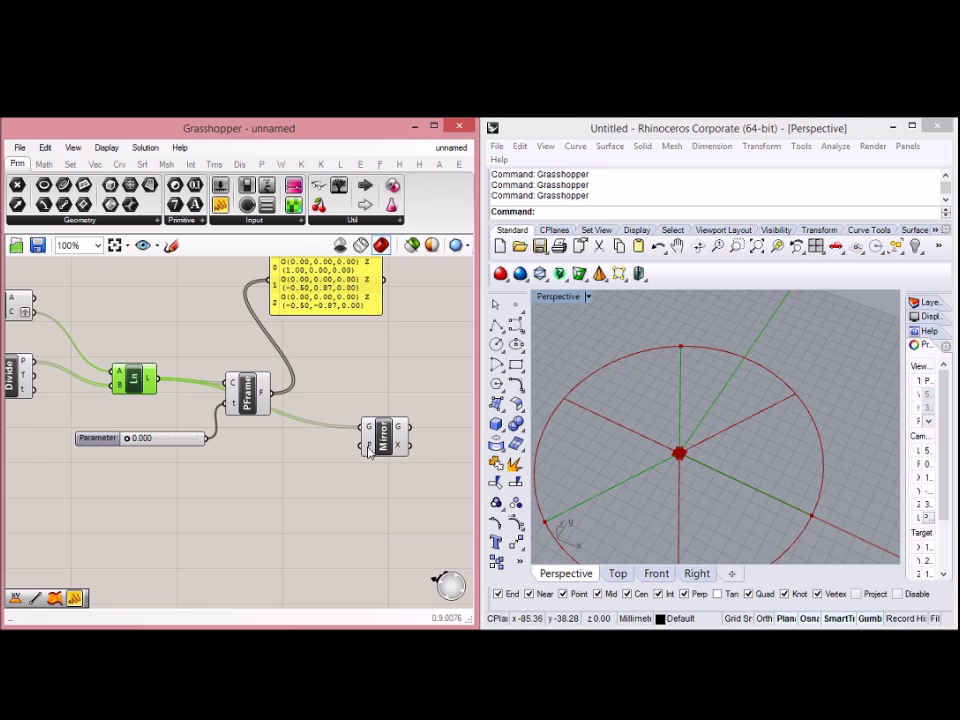
{"action": "left_click_drag", "start_coordinate": [289, 417], "coordinate": [356, 445]}
{"action": "right_click_drag", "start_coordinate": [382, 471], "coordinate": [356, 453]}
{"action": "mouse_move", "coordinate": [343, 432]}
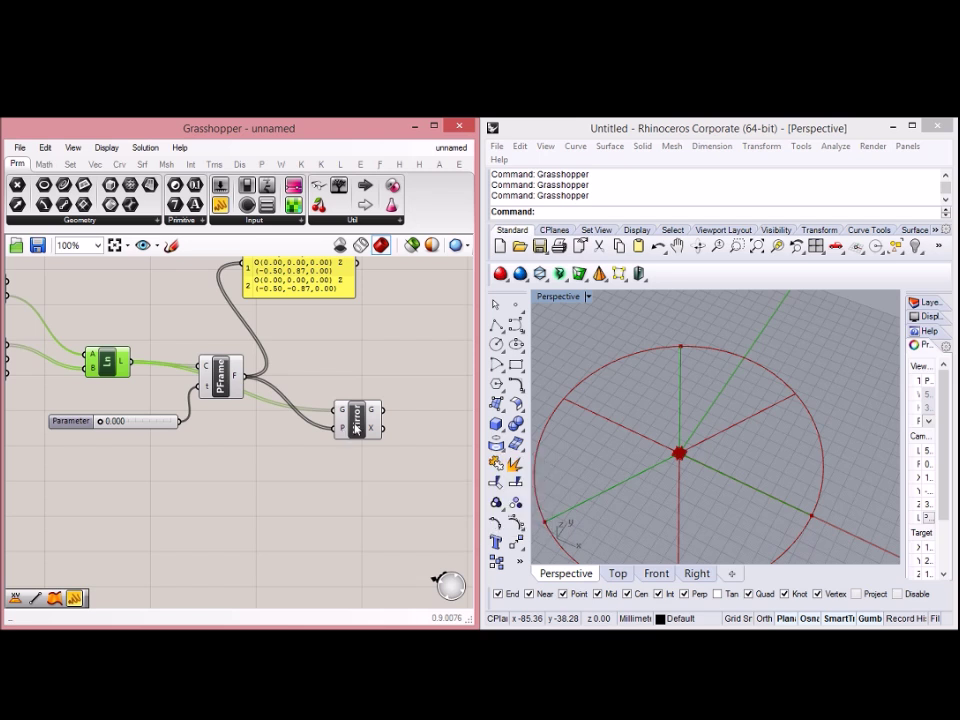
Add a Weave component to the canvas beyond the Mirror component
{"action": "left_click", "coordinate": [350, 425]}
{"action": "left_click", "coordinate": [233, 378]}
{"action": "right_click_drag", "start_coordinate": [326, 392], "coordinate": [274, 377]}
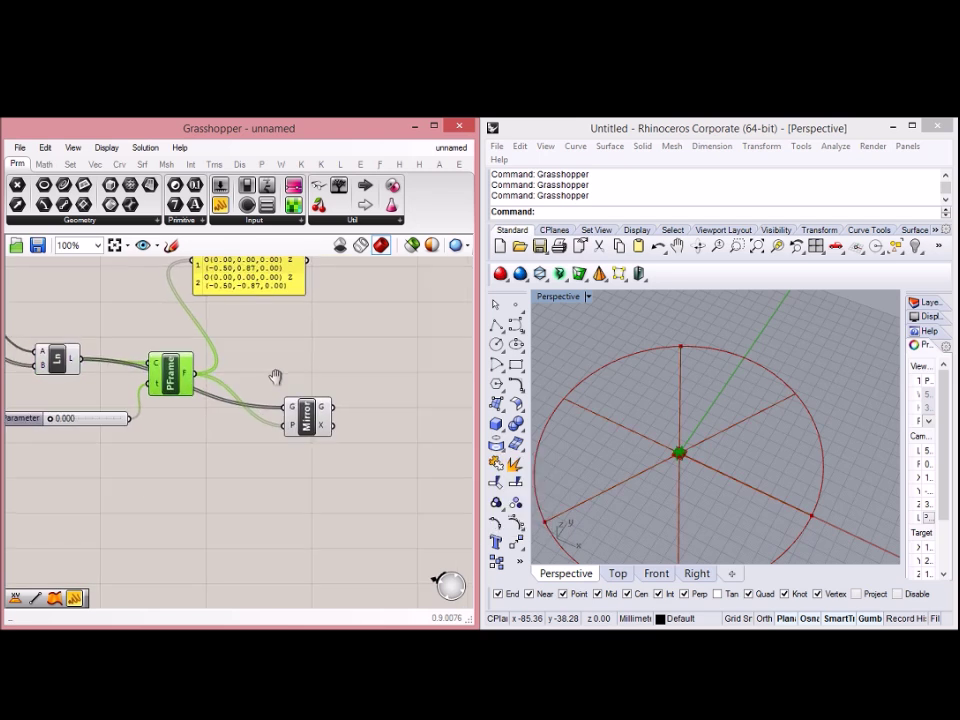
{"action": "scroll", "coordinate": [274, 377], "scroll_direction": "down", "scroll_amount": 3}
{"action": "double_click", "coordinate": [390, 458]}
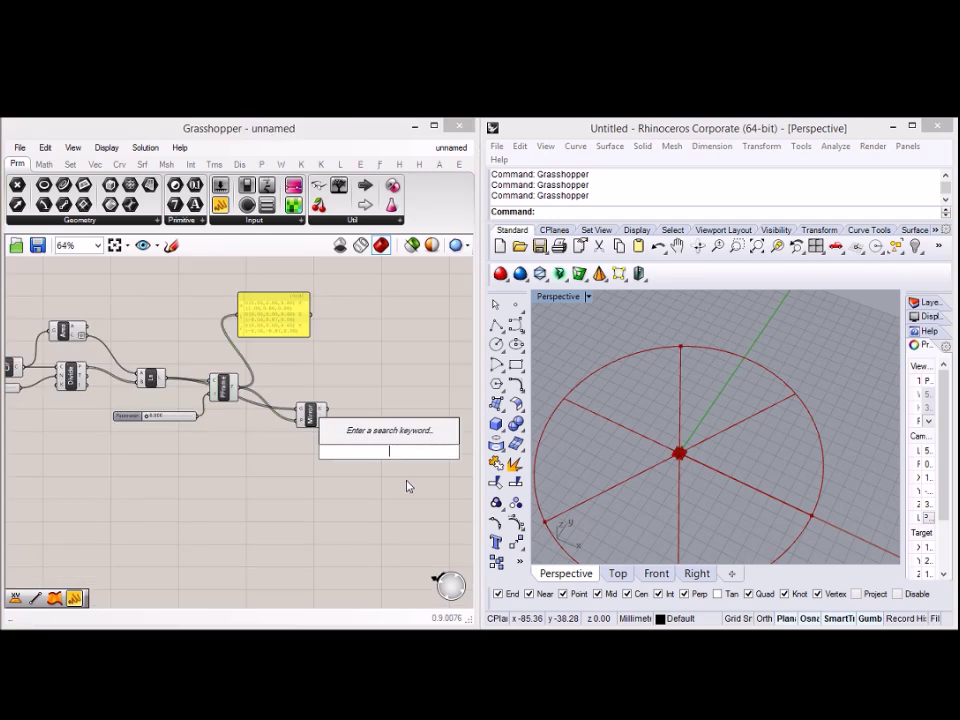
{"action": "type", "text": "weave"}
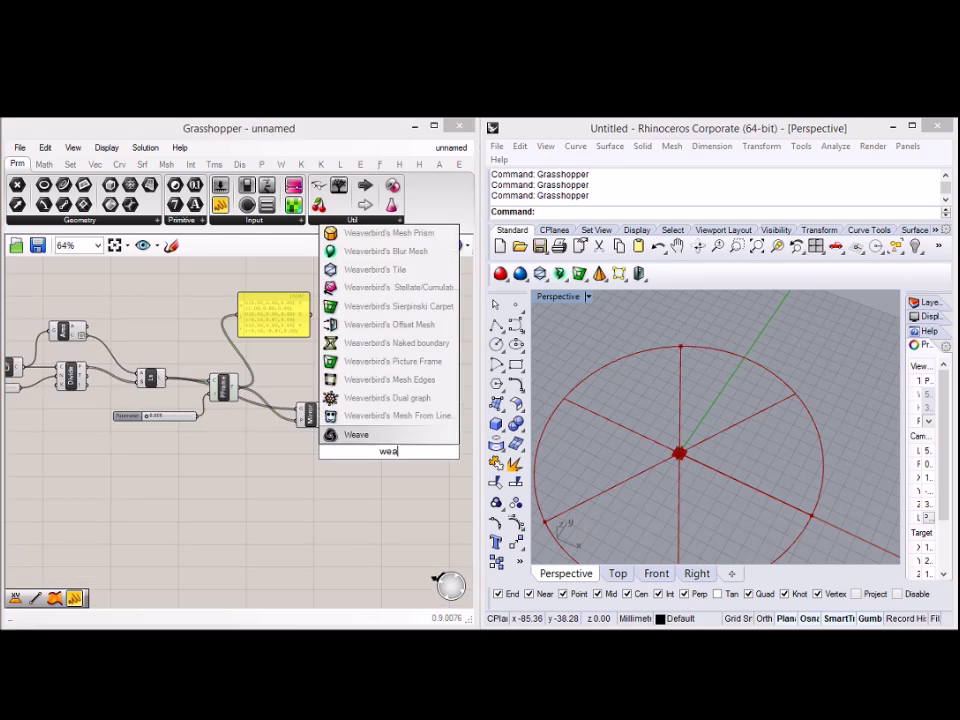
{"action": "left_click", "coordinate": [356, 434]}
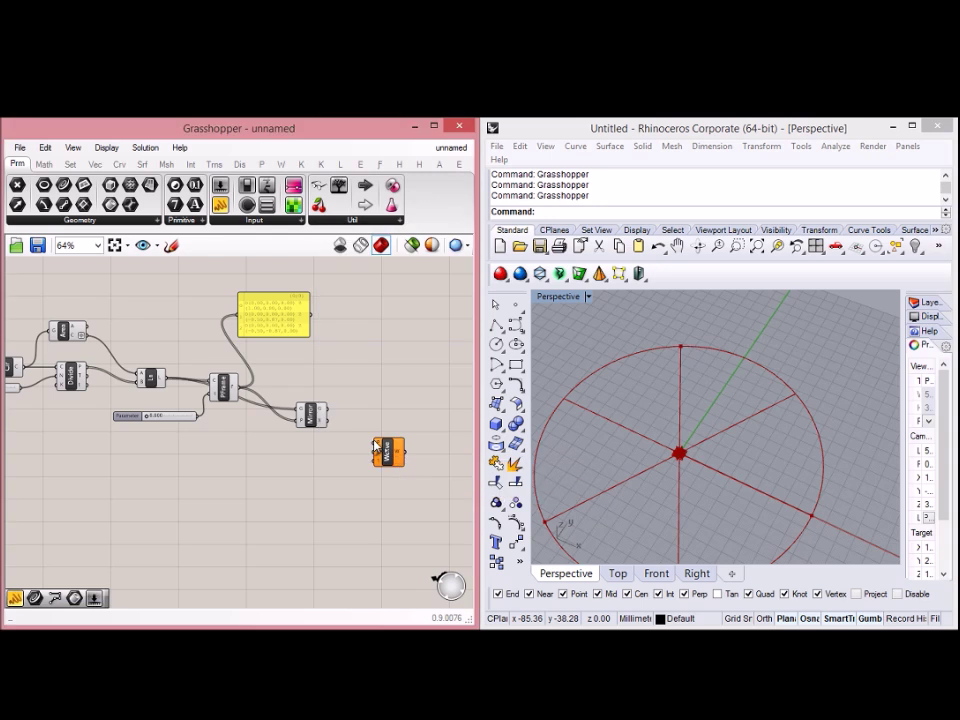
Move the panel above the Mirror component and show the mirrored geometry output in it
{"action": "scroll", "coordinate": [356, 435], "scroll_direction": "up", "scroll_amount": 2}
{"action": "left_click_drag", "start_coordinate": [240, 297], "coordinate": [330, 333]}
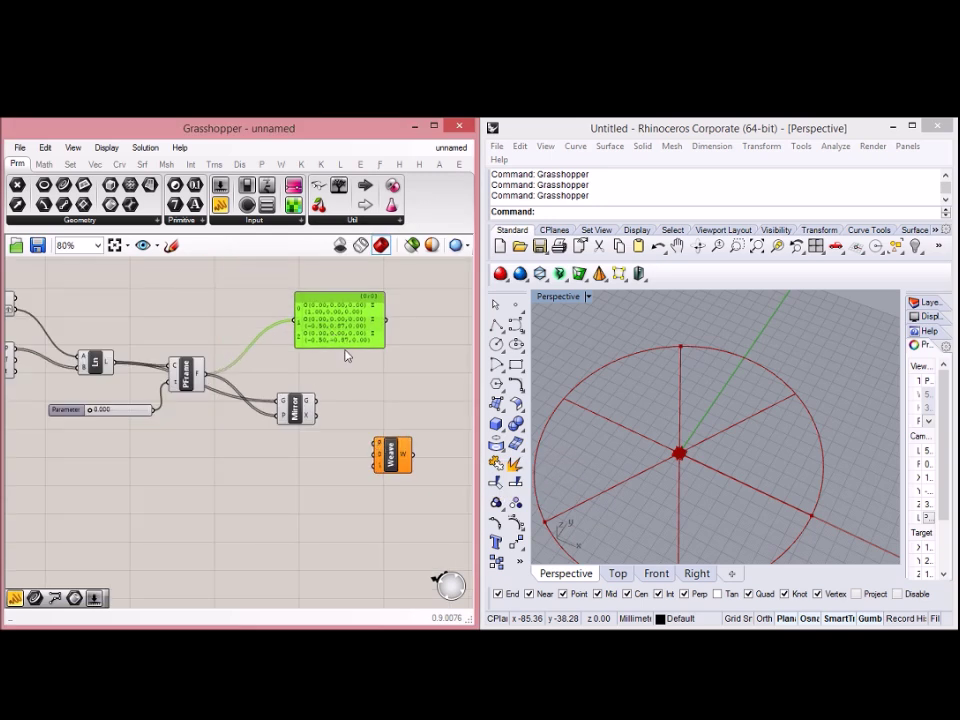
{"action": "scroll", "coordinate": [346, 355], "scroll_direction": "up", "scroll_amount": 1}
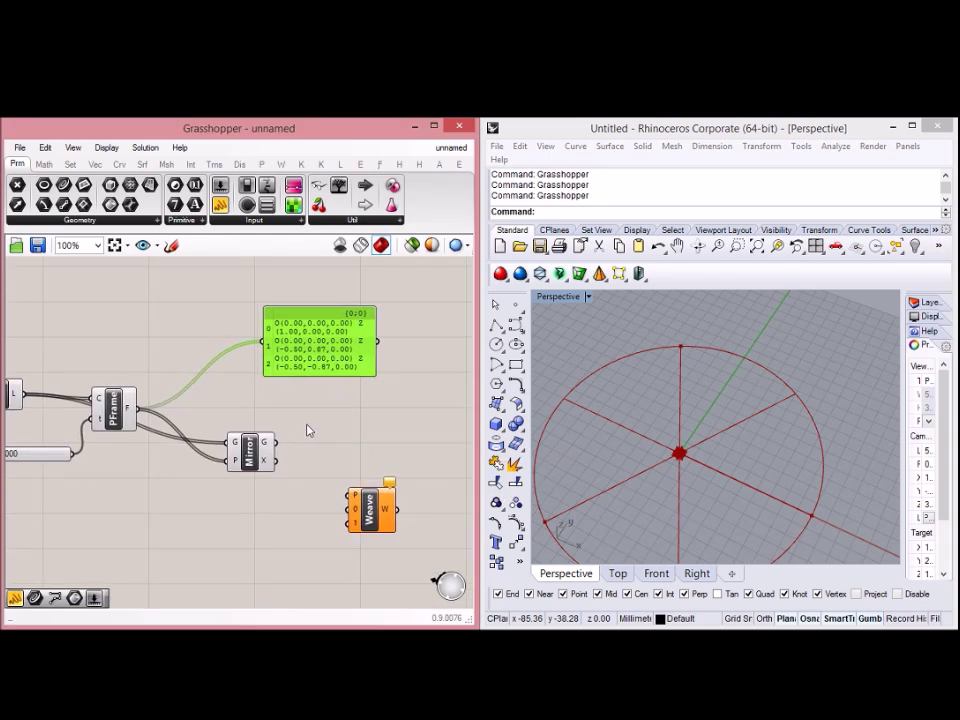
{"action": "left_click_drag", "start_coordinate": [276, 441], "coordinate": [262, 341]}
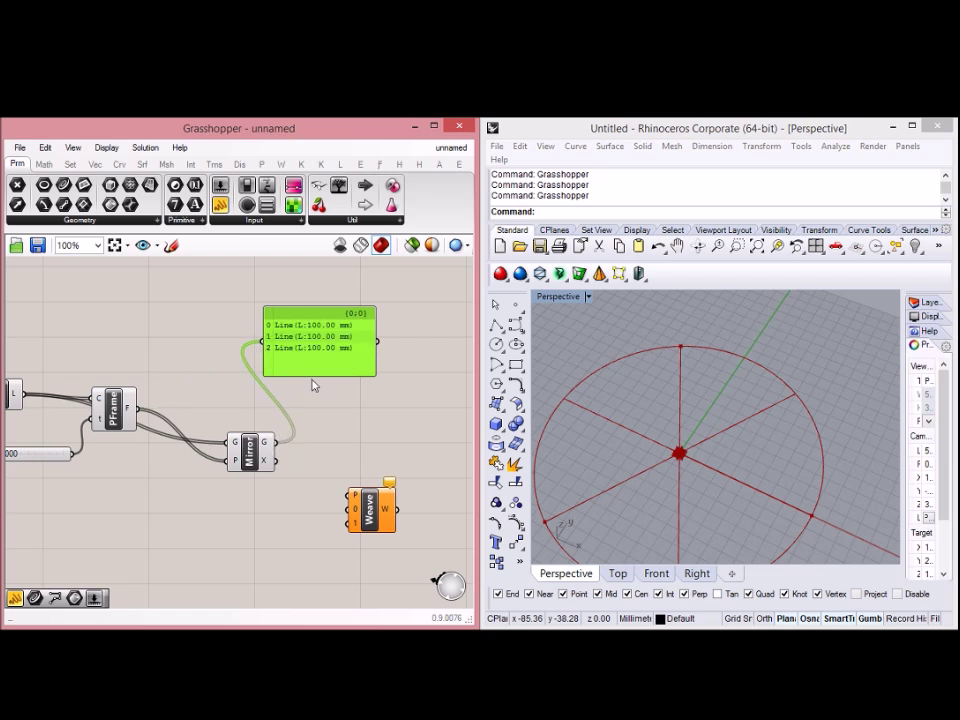
{"action": "mouse_move", "coordinate": [275, 400]}
{"action": "right_mouse_down"}
{"action": "mouse_move", "coordinate": [343, 373]}
{"action": "mouse_move", "coordinate": [274, 389]}
{"action": "mouse_move", "coordinate": [282, 389]}
{"action": "right_mouse_up"}
{"action": "left_click", "coordinate": [217, 376]}
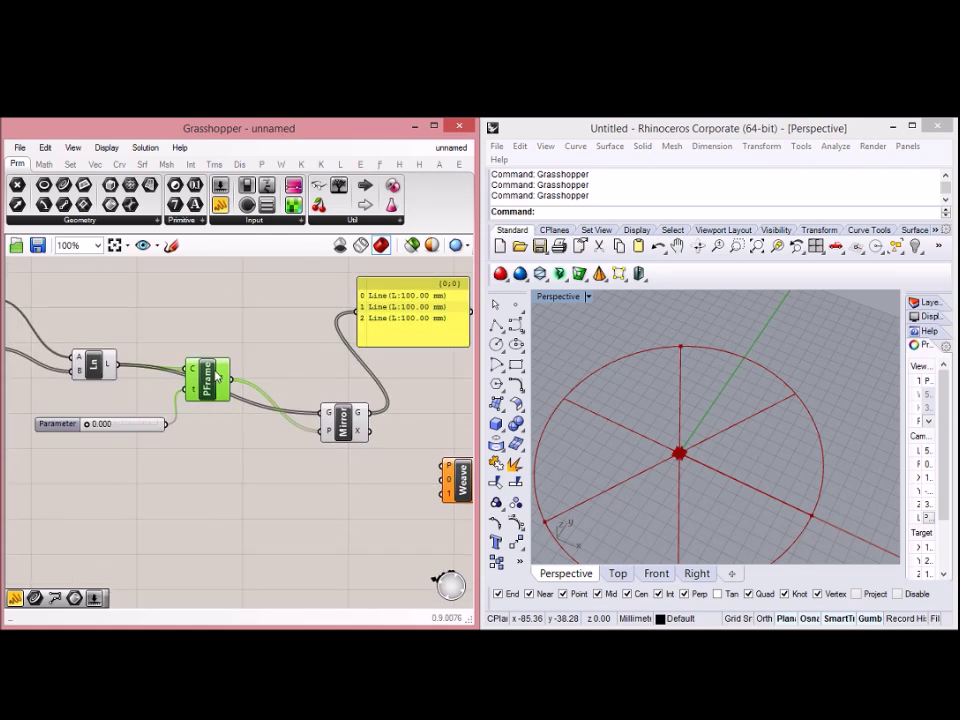
{"action": "right_click_drag", "start_coordinate": [350, 395], "coordinate": [270, 392]}
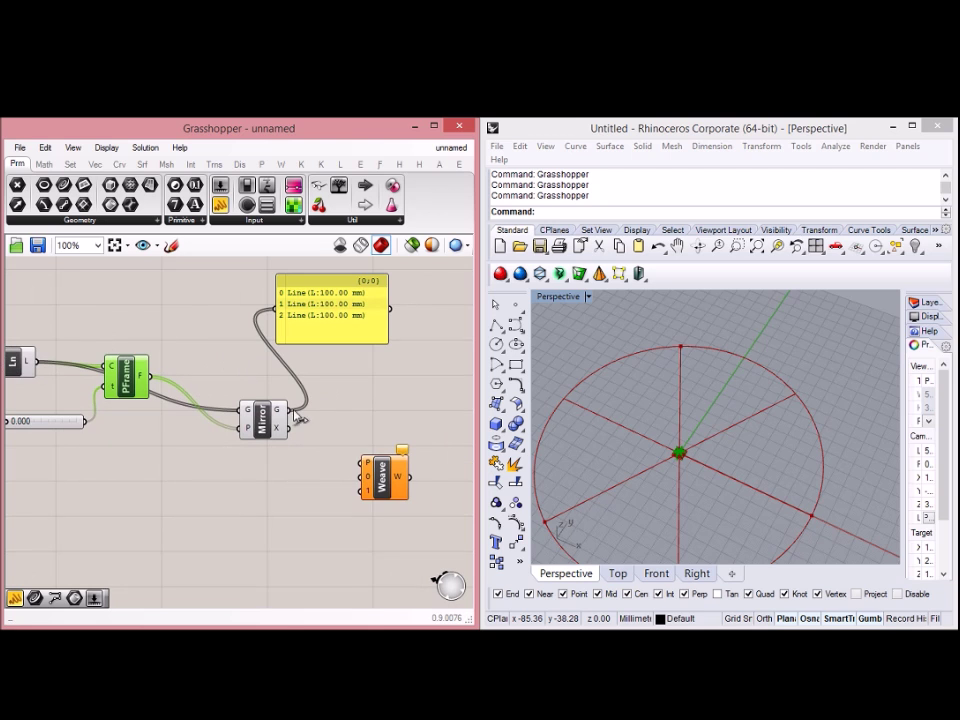
Wire the Mirror's geometry output to Weave input 0 and the original lines to Weave input 1
{"action": "left_click_drag", "start_coordinate": [293, 411], "coordinate": [359, 480]}
{"action": "left_click", "coordinate": [136, 375]}
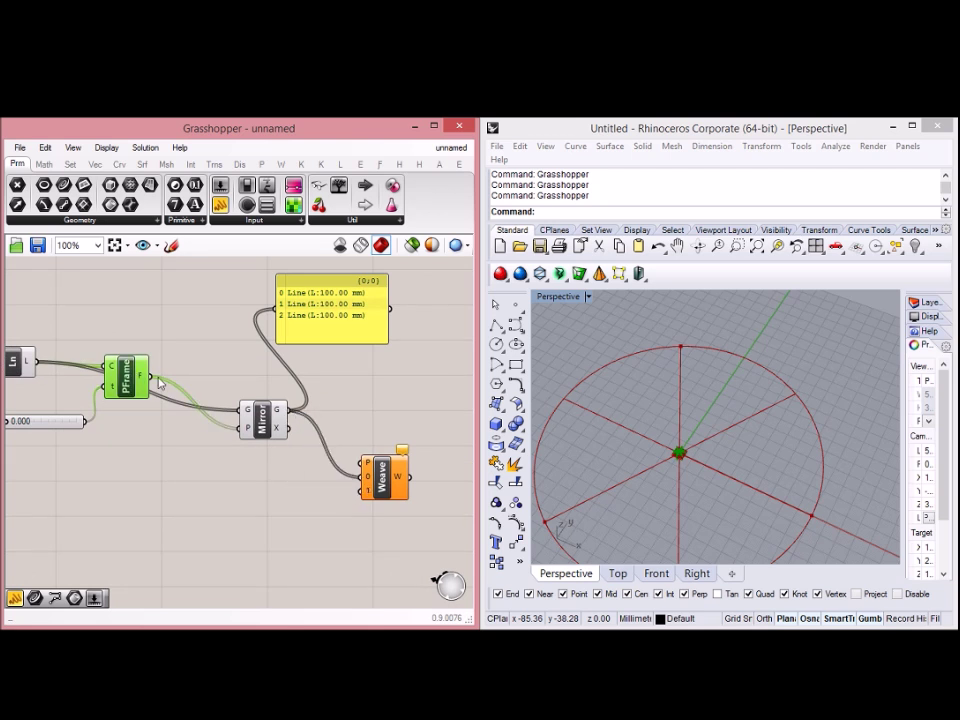
{"action": "right_click_drag", "start_coordinate": [146, 414], "coordinate": [229, 418]}
{"action": "left_click", "coordinate": [100, 370]}
{"action": "left_click_drag", "start_coordinate": [120, 368], "coordinate": [448, 496]}
{"action": "right_click_drag", "start_coordinate": [429, 506], "coordinate": [283, 487]}
{"action": "left_click", "coordinate": [311, 466]}
Move the panel beside the Weave component and wire the Weave output into it
{"action": "right_click_drag", "start_coordinate": [319, 414], "coordinate": [262, 409]}
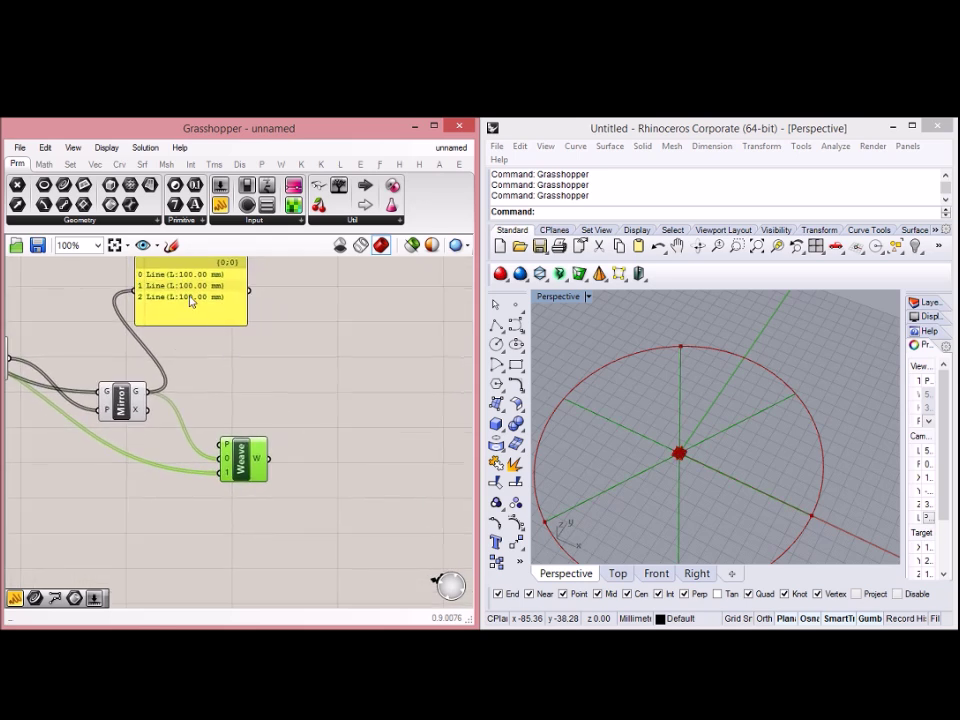
{"action": "left_click_drag", "start_coordinate": [193, 300], "coordinate": [368, 362]}
{"action": "left_click_drag", "start_coordinate": [268, 458], "coordinate": [313, 352]}
{"action": "right_click_drag", "start_coordinate": [313, 392], "coordinate": [292, 400]}
{"action": "left_click_drag", "start_coordinate": [403, 370], "coordinate": [404, 340]}
Graft the output of the Line component so each radial line gets its own branch
{"action": "right_click_drag", "start_coordinate": [222, 385], "coordinate": [368, 389]}
{"action": "left_click", "coordinate": [246, 406]}
{"action": "right_click_drag", "start_coordinate": [188, 381], "coordinate": [326, 393]}
{"action": "left_click", "coordinate": [250, 388]}
{"action": "left_click", "coordinate": [148, 368]}
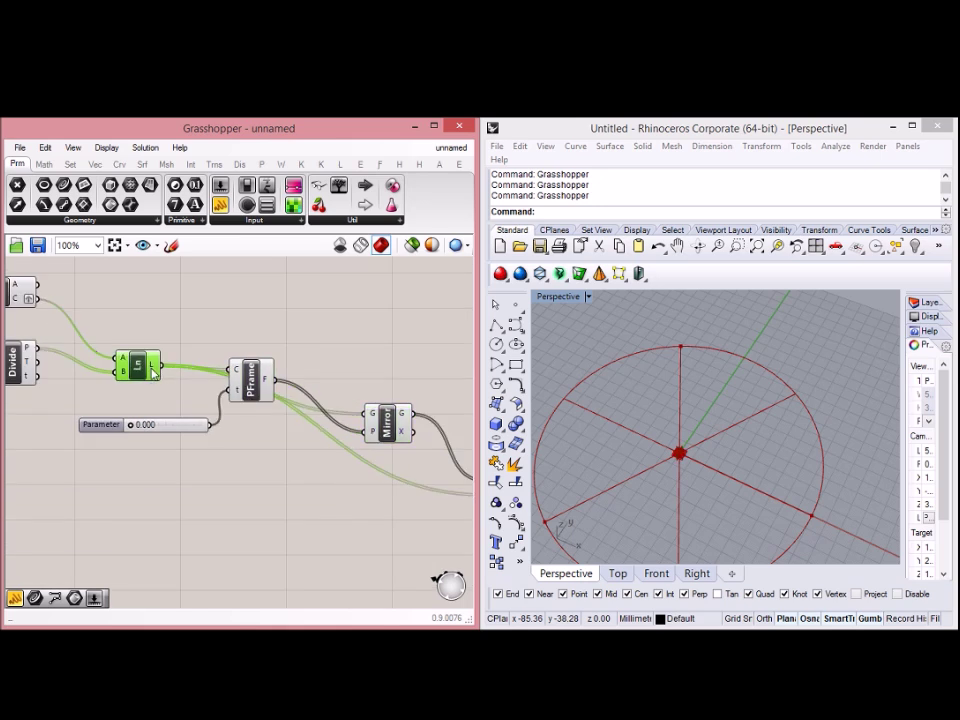
{"action": "right_click", "coordinate": [153, 368]}
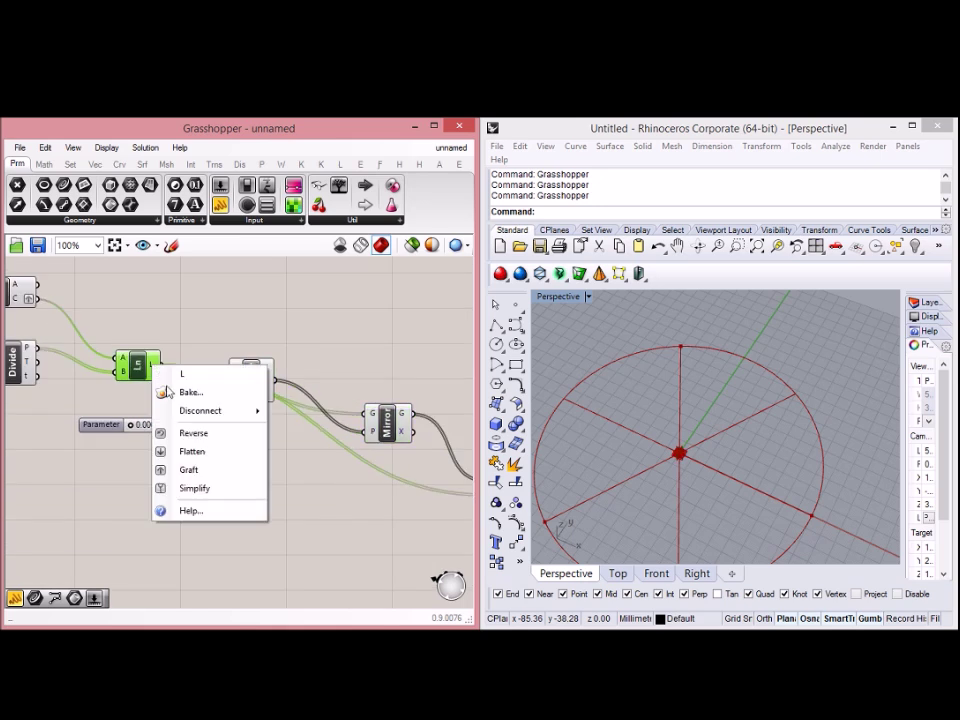
{"action": "left_click", "coordinate": [204, 455]}
Show the Mirror's grafted geometry output in the panel to check its branches
{"action": "right_click_drag", "start_coordinate": [326, 454], "coordinate": [177, 441]}
{"action": "left_click", "coordinate": [240, 410]}
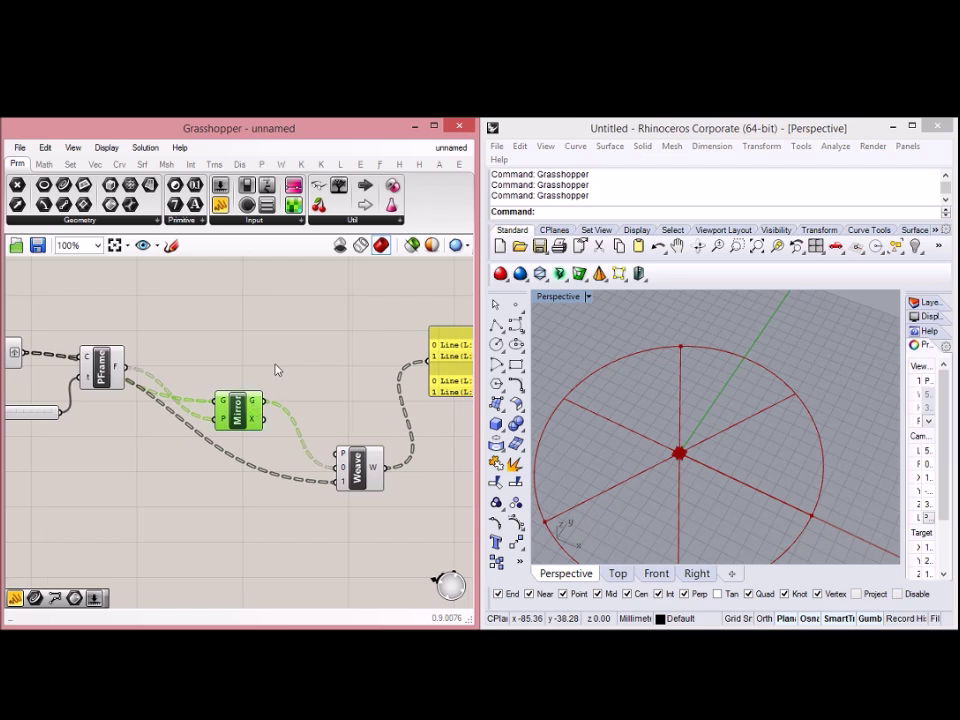
{"action": "left_click_drag", "start_coordinate": [350, 390], "coordinate": [428, 358]}
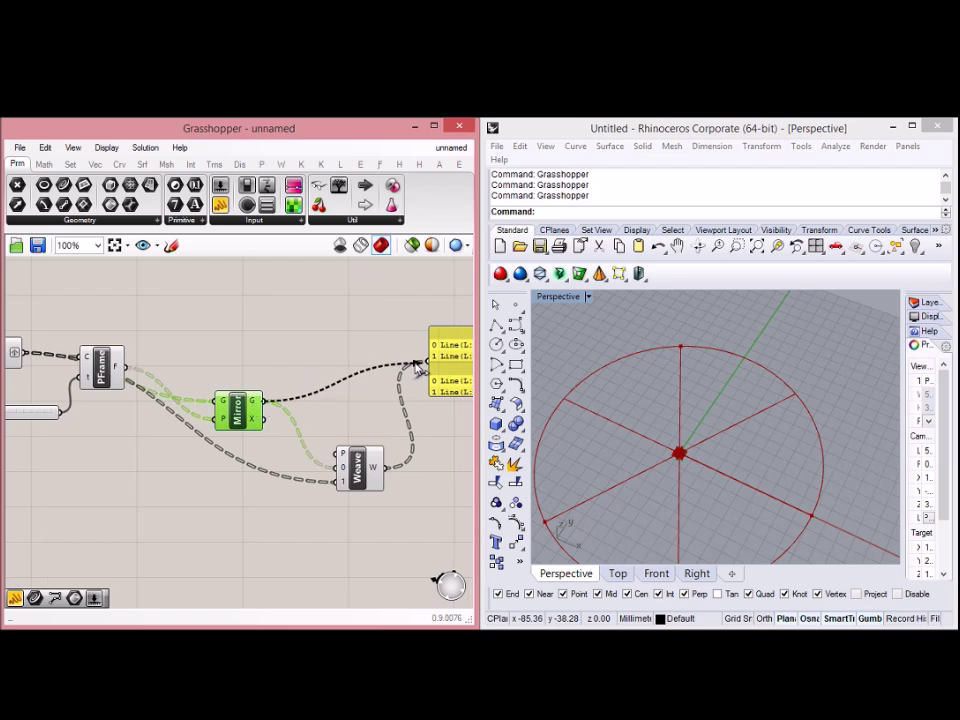
{"action": "right_click_drag", "start_coordinate": [401, 360], "coordinate": [270, 345]}
{"action": "right_click_drag", "start_coordinate": [214, 388], "coordinate": [339, 390]}
{"action": "left_click_drag", "start_coordinate": [99, 371], "coordinate": [112, 364]}
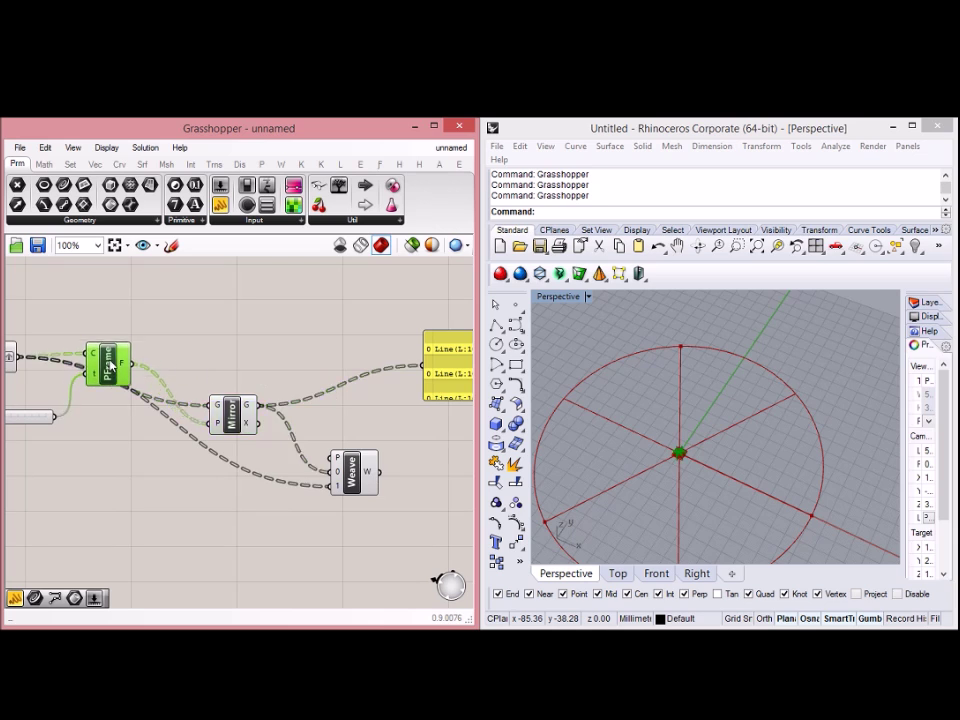
Wire the Weave output back into the panel and review the lines listed in each branch
{"action": "left_click", "coordinate": [352, 478]}
{"action": "right_click_drag", "start_coordinate": [393, 445], "coordinate": [268, 443]}
{"action": "left_click_drag", "start_coordinate": [262, 467], "coordinate": [300, 360]}
{"action": "right_click_drag", "start_coordinate": [401, 370], "coordinate": [350, 368]}
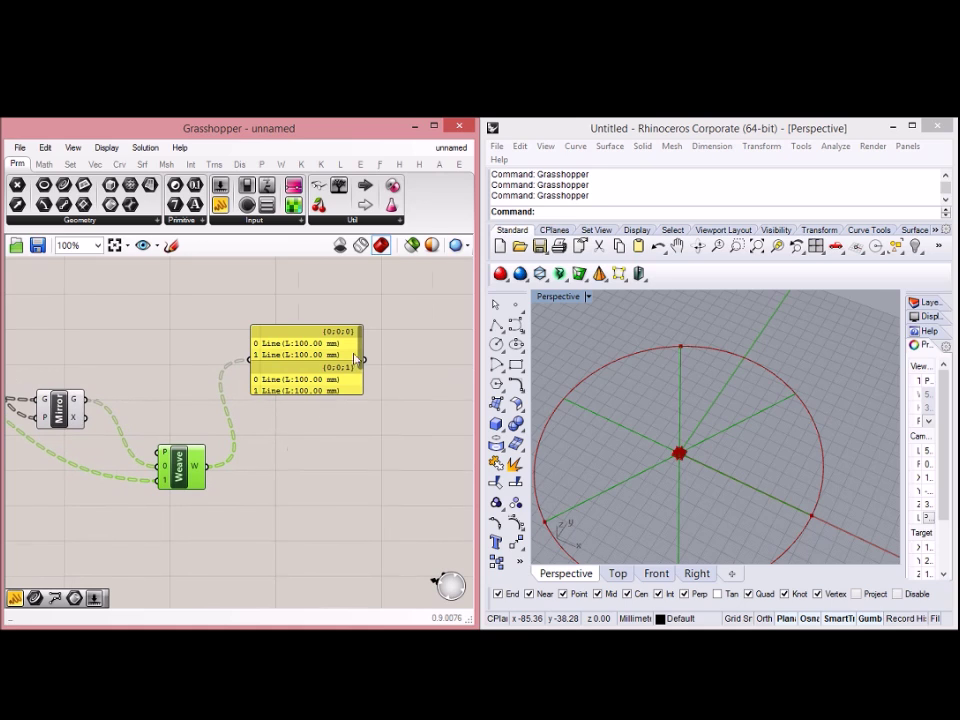
{"action": "scroll", "coordinate": [362, 350], "scroll_direction": "down", "scroll_amount": 1}
{"action": "right_click_drag", "start_coordinate": [287, 430], "coordinate": [304, 400]}
{"action": "right_click_drag", "start_coordinate": [224, 416], "coordinate": [317, 388]}
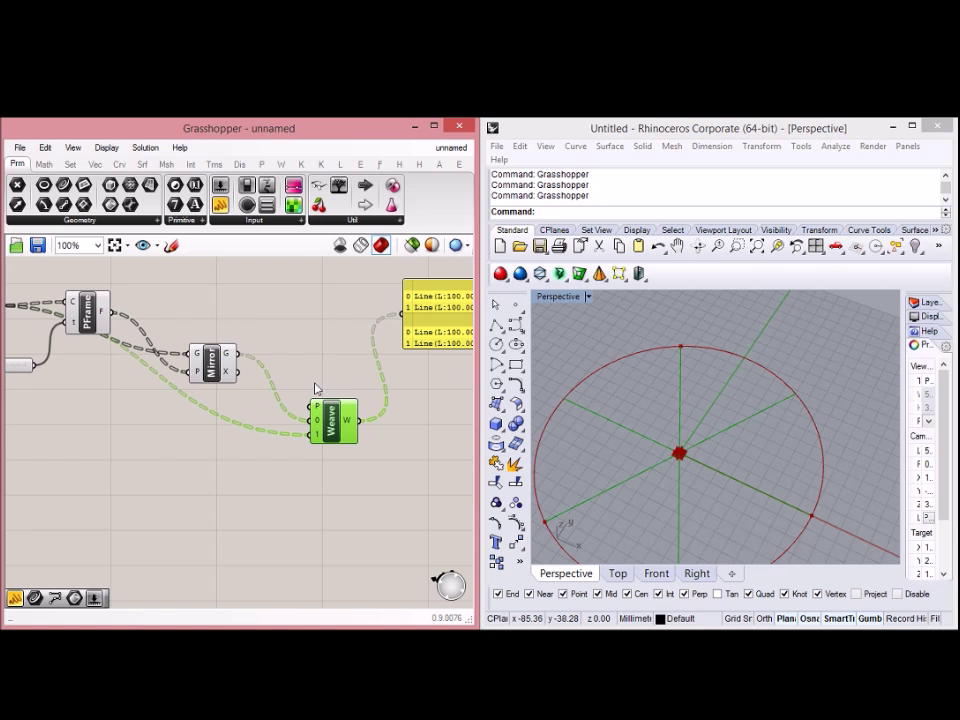
{"action": "scroll", "coordinate": [315, 388], "scroll_direction": "down", "scroll_amount": 2}
{"action": "right_click_drag", "start_coordinate": [236, 386], "coordinate": [162, 420]}
{"action": "scroll", "coordinate": [305, 418], "scroll_direction": "up", "scroll_amount": 1}
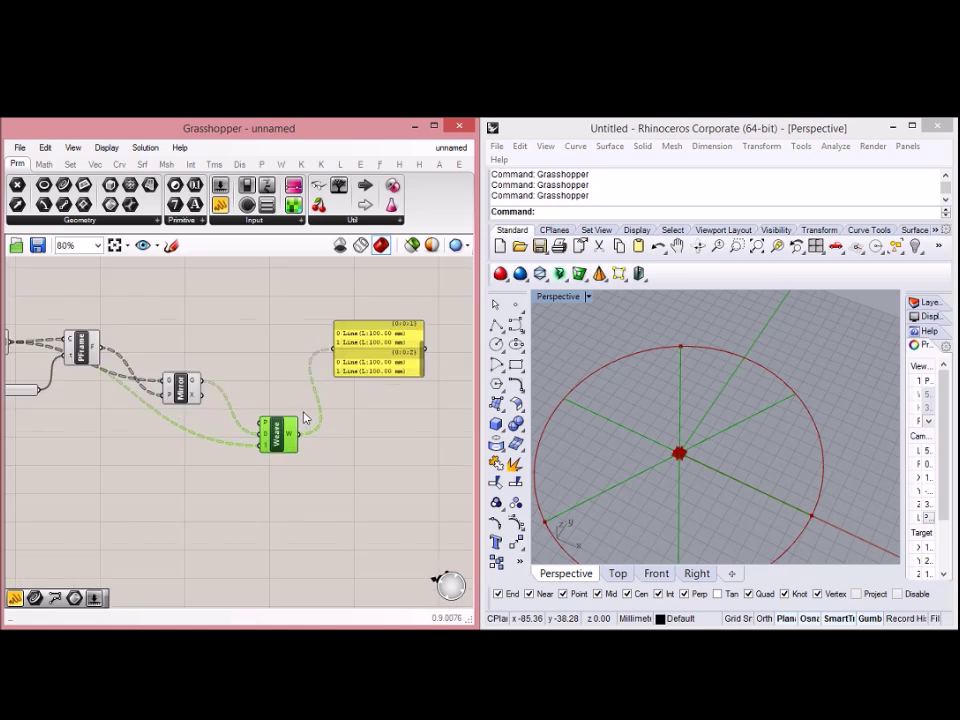
{"action": "right_click_drag", "start_coordinate": [246, 422], "coordinate": [188, 402]}
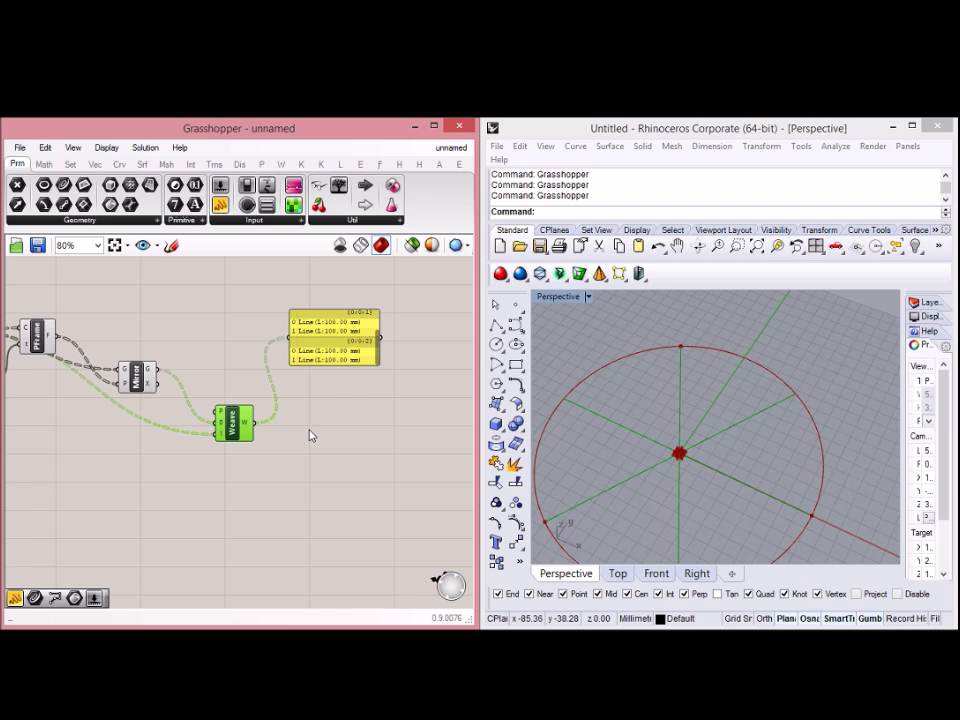
Add a Join Curves component fed by the Weave output and show its joined curves in the panel
{"action": "double_click", "coordinate": [310, 435]}
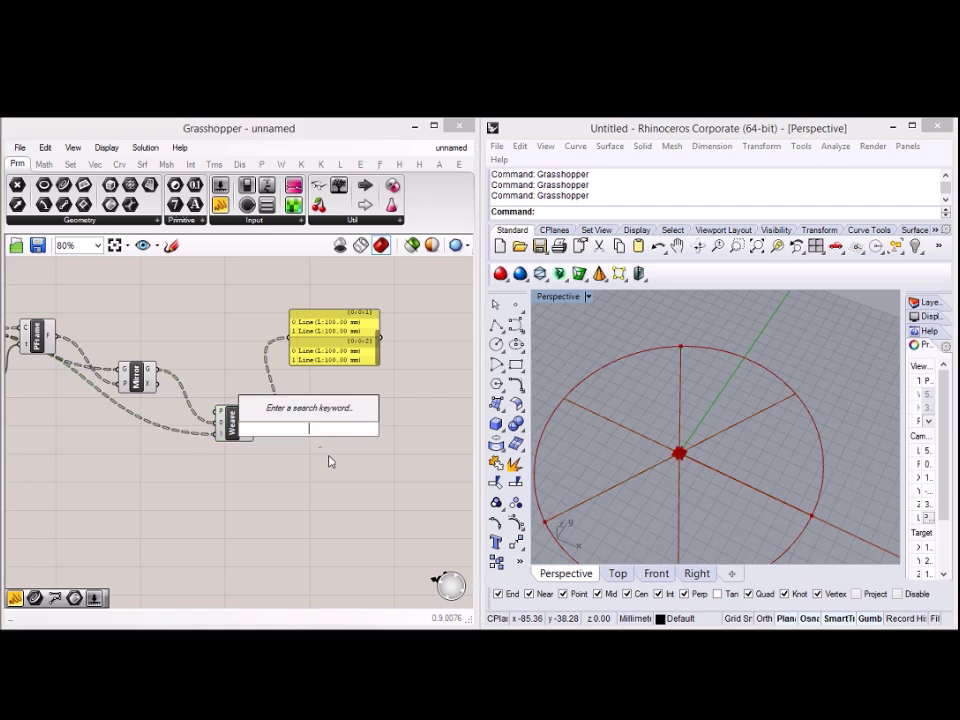
{"action": "type", "text": "joi"}
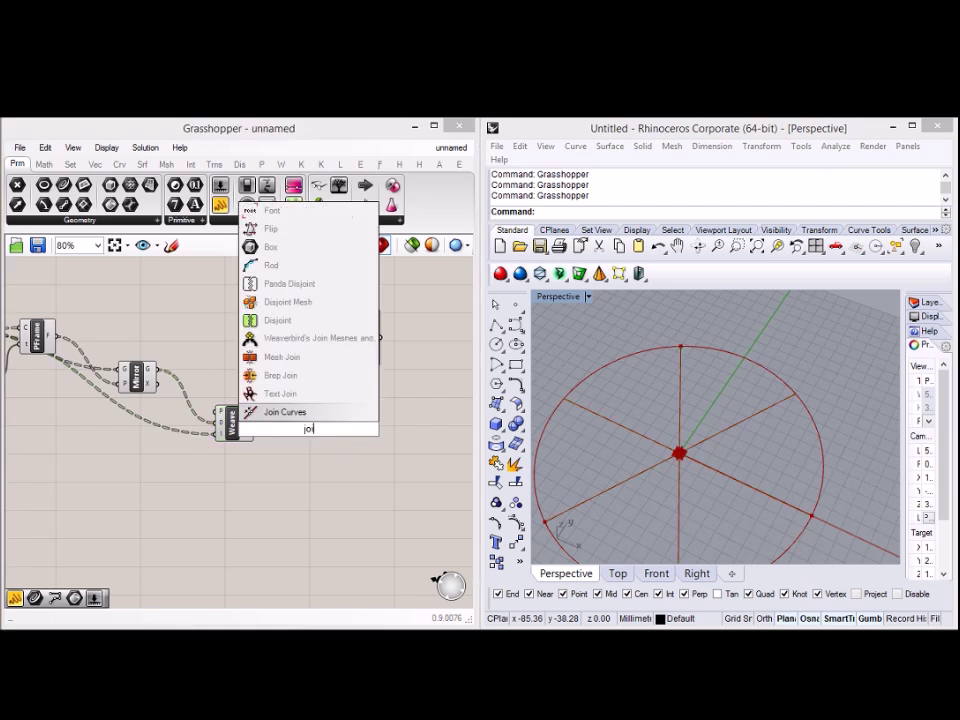
{"action": "left_click", "coordinate": [318, 416]}
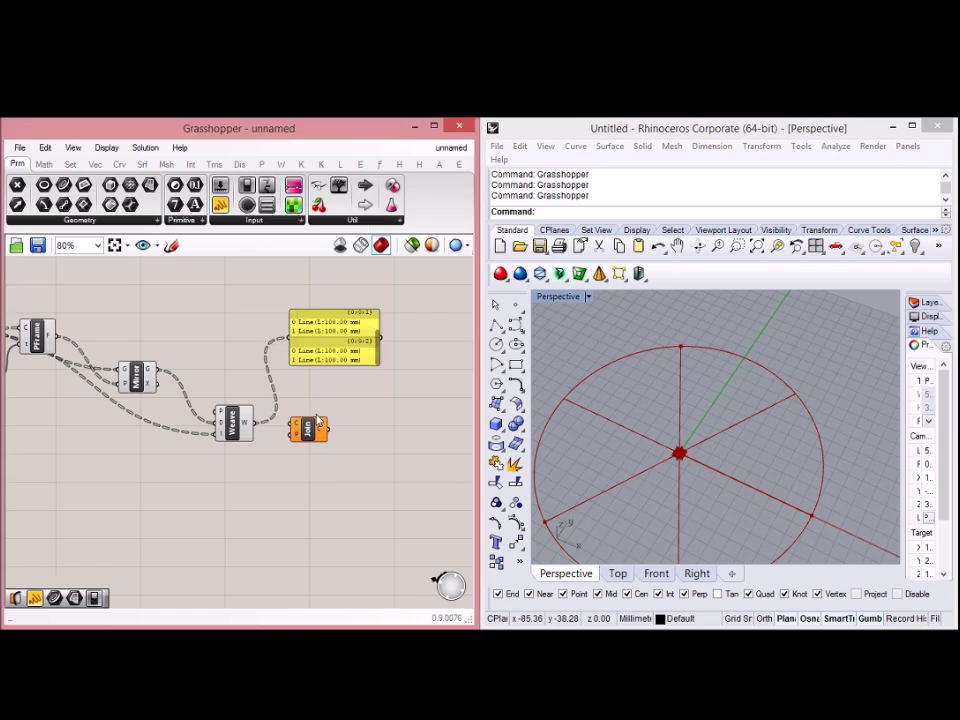
{"action": "scroll", "coordinate": [306, 430], "scroll_direction": "up", "scroll_amount": 1}
{"action": "left_click_drag", "start_coordinate": [243, 427], "coordinate": [284, 320]}
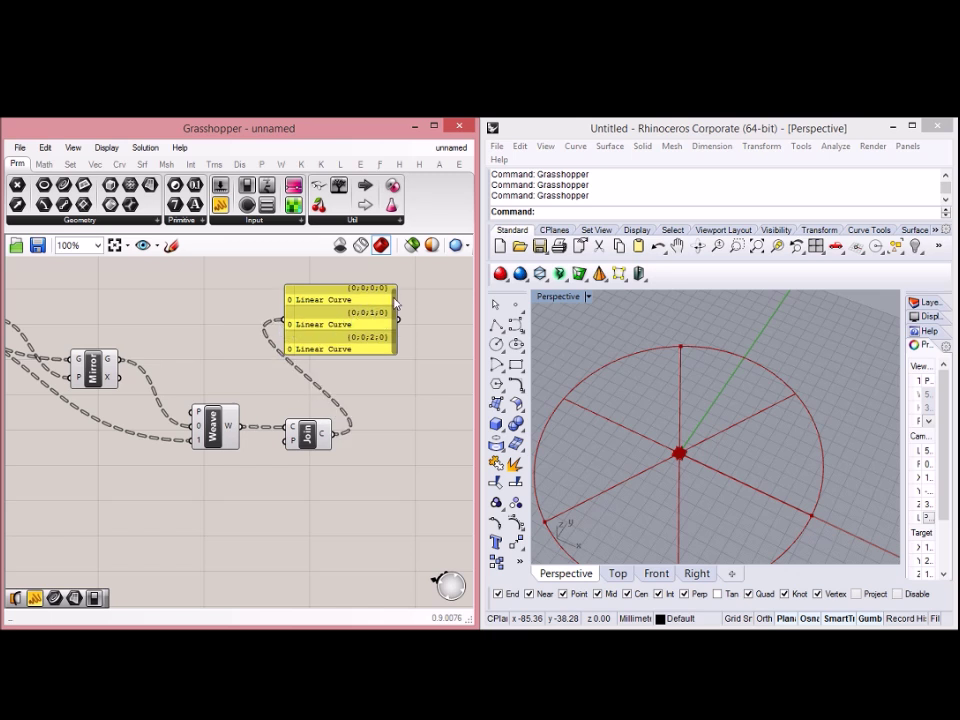
Add a List Item component, feed its list input from the Join output, and flatten that Join output
{"action": "double_click", "coordinate": [395, 454]}
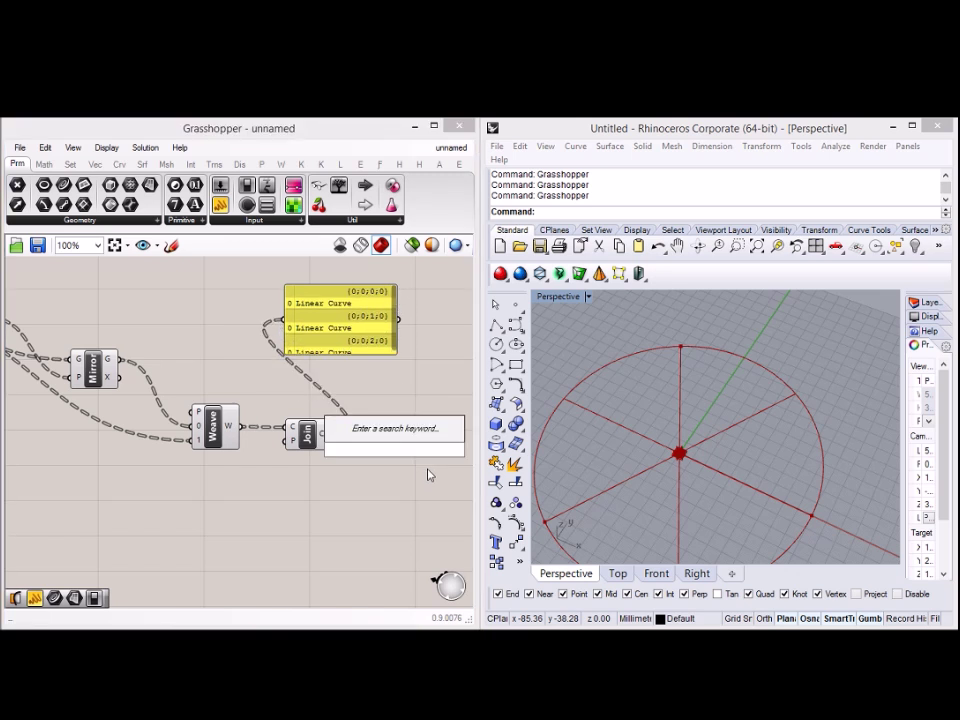
{"action": "type", "text": "lis"}
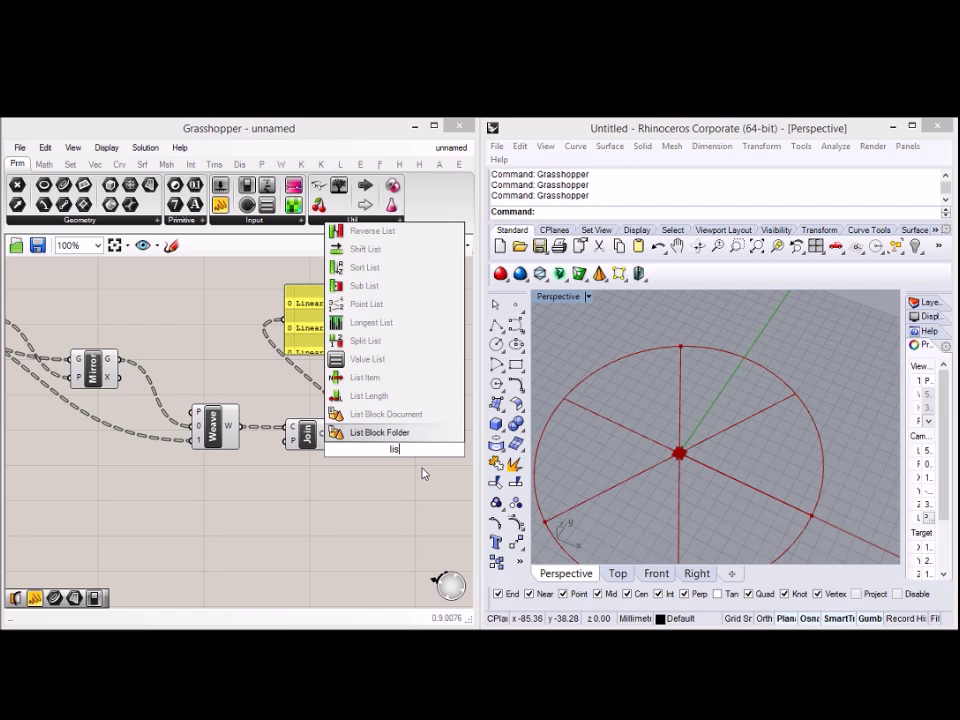
{"action": "type", "text": "t"}
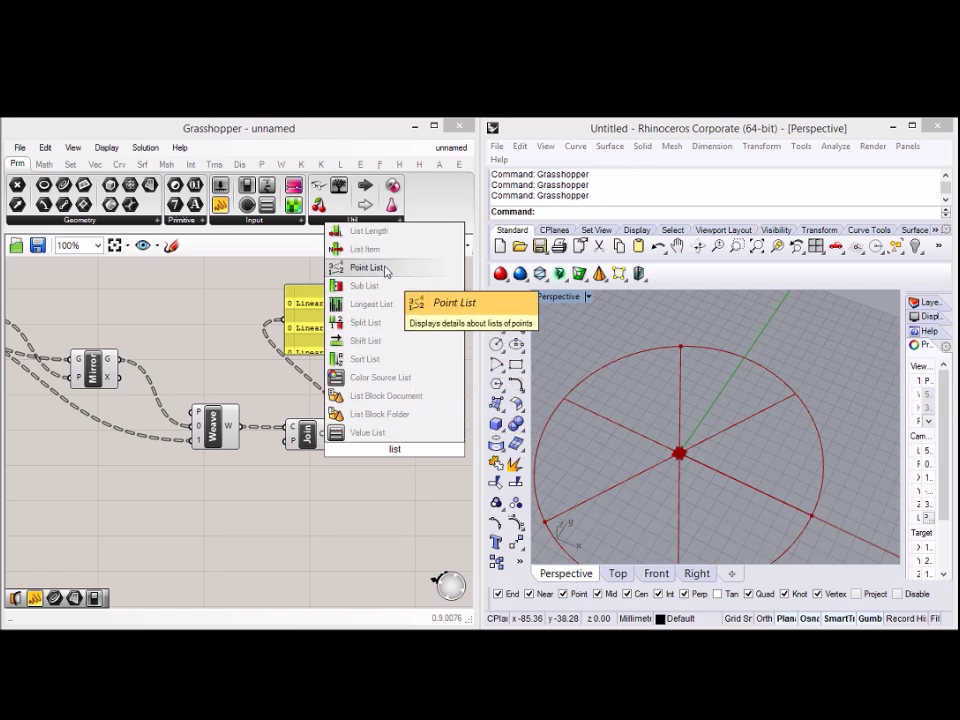
{"action": "left_click", "coordinate": [360, 249]}
{"action": "right_click_drag", "start_coordinate": [369, 394], "coordinate": [226, 428]}
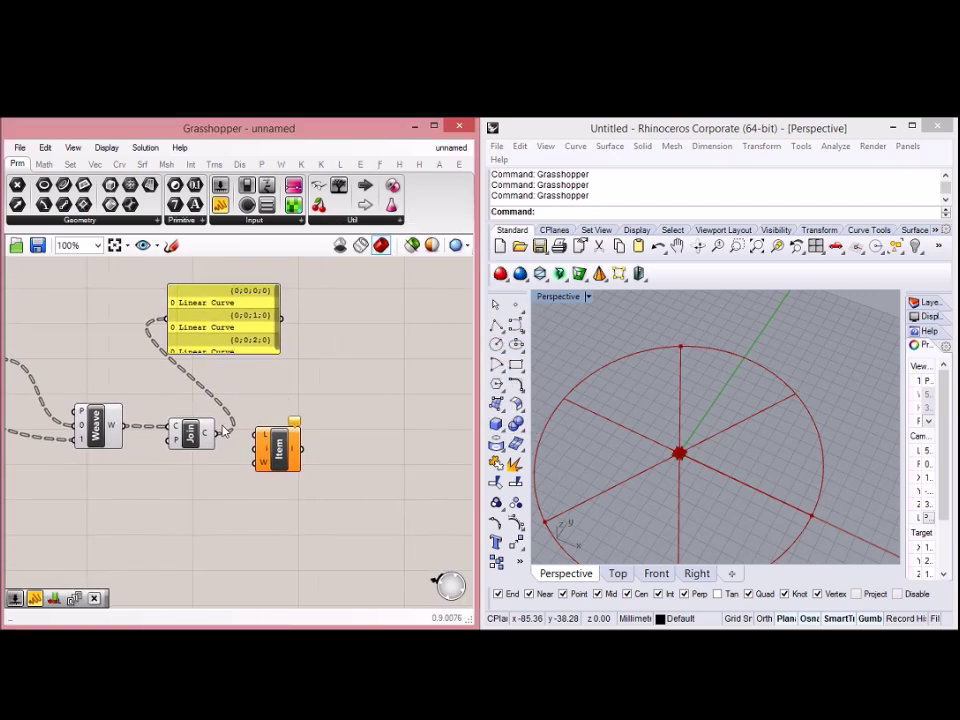
{"action": "left_click_drag", "start_coordinate": [210, 433], "coordinate": [258, 435]}
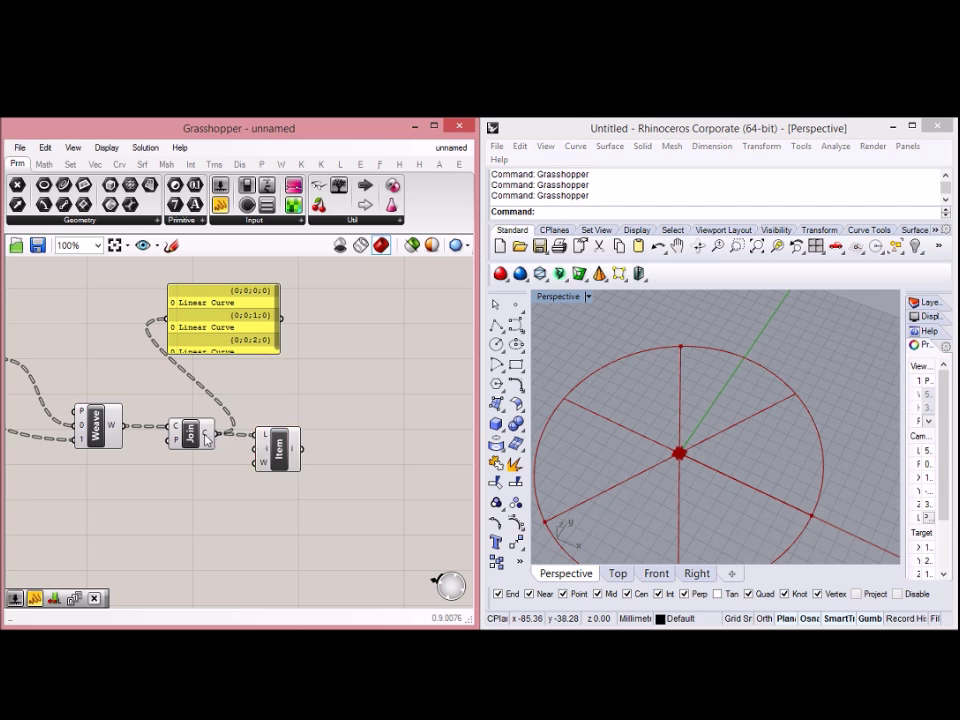
{"action": "right_click", "coordinate": [210, 433]}
{"action": "left_click", "coordinate": [244, 520]}
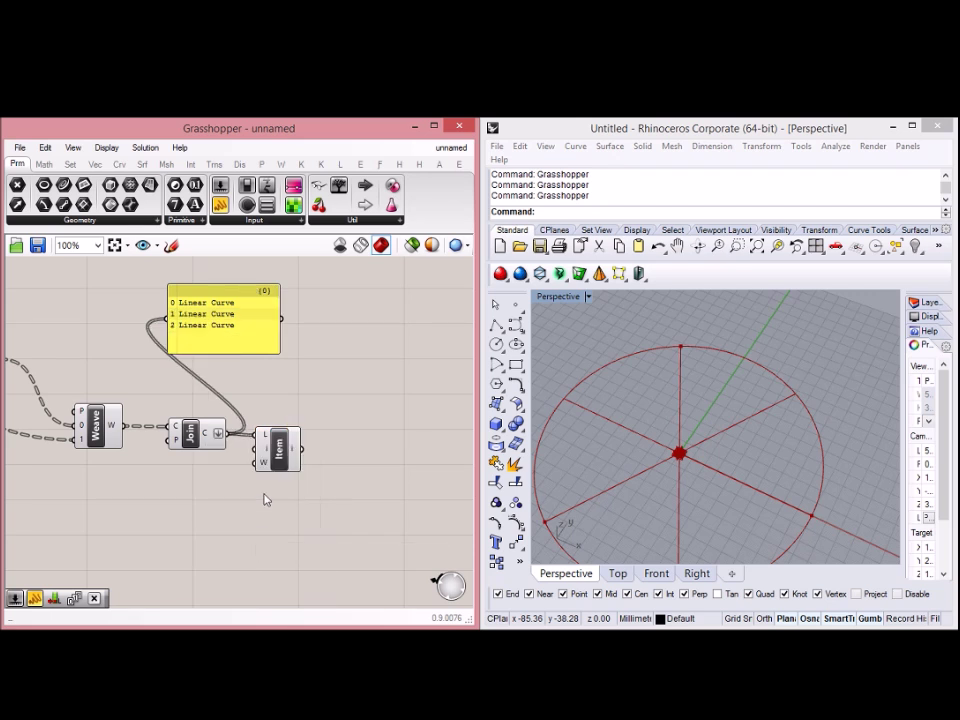
Turn off the preview of all components upstream of List Item so only the selected item shows
{"action": "scroll", "coordinate": [340, 430], "scroll_direction": "down", "scroll_amount": 5}
{"action": "left_click_drag", "start_coordinate": [302, 460], "coordinate": [60, 343]}
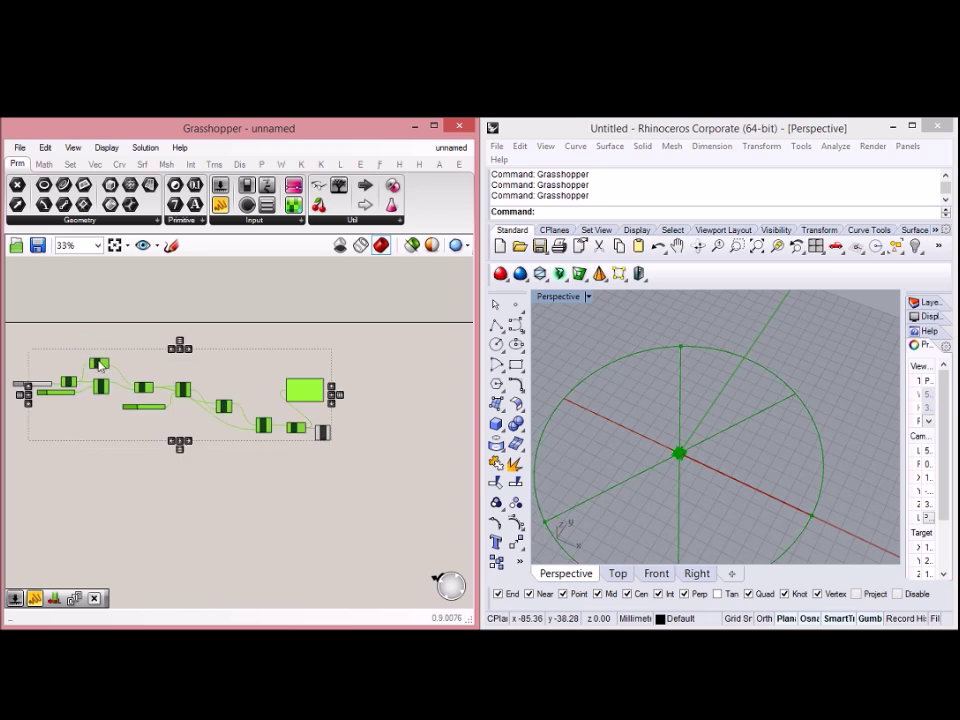
{"action": "middle_click", "coordinate": [98, 362]}
{"action": "double_click", "coordinate": [146, 314]}
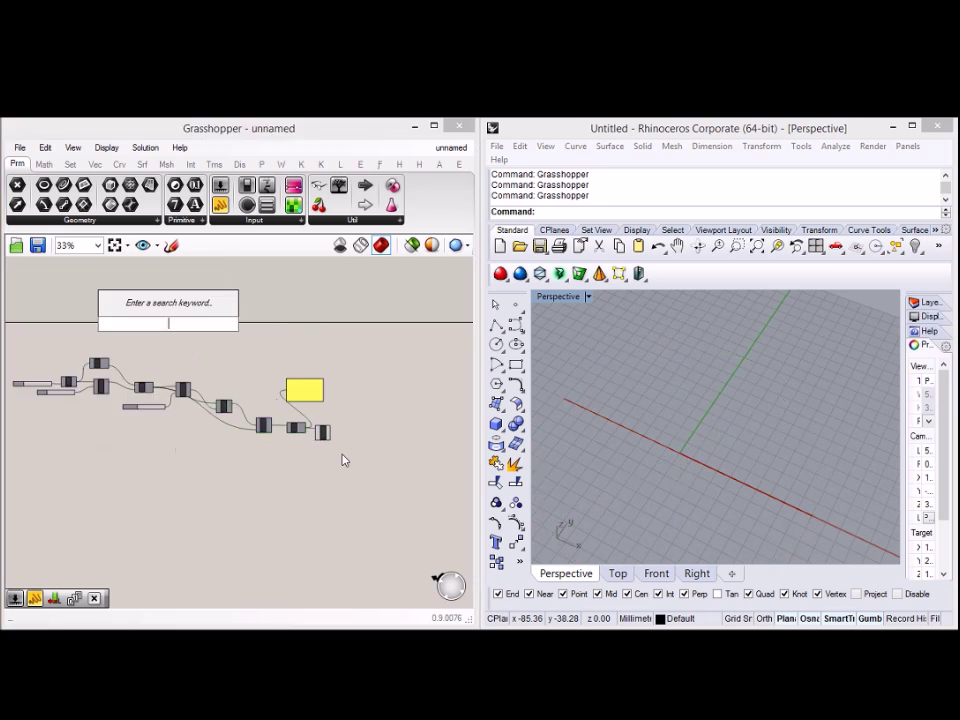
{"action": "double_click", "coordinate": [341, 440]}
{"action": "key", "text": "Escape"}
Add an integer number slider from 0 to 2 and wire it into the List Item's index input
{"action": "scroll", "coordinate": [334, 407], "scroll_direction": "up", "scroll_amount": 3}
{"action": "left_click", "coordinate": [312, 459]}
{"action": "double_click", "coordinate": [379, 514]}
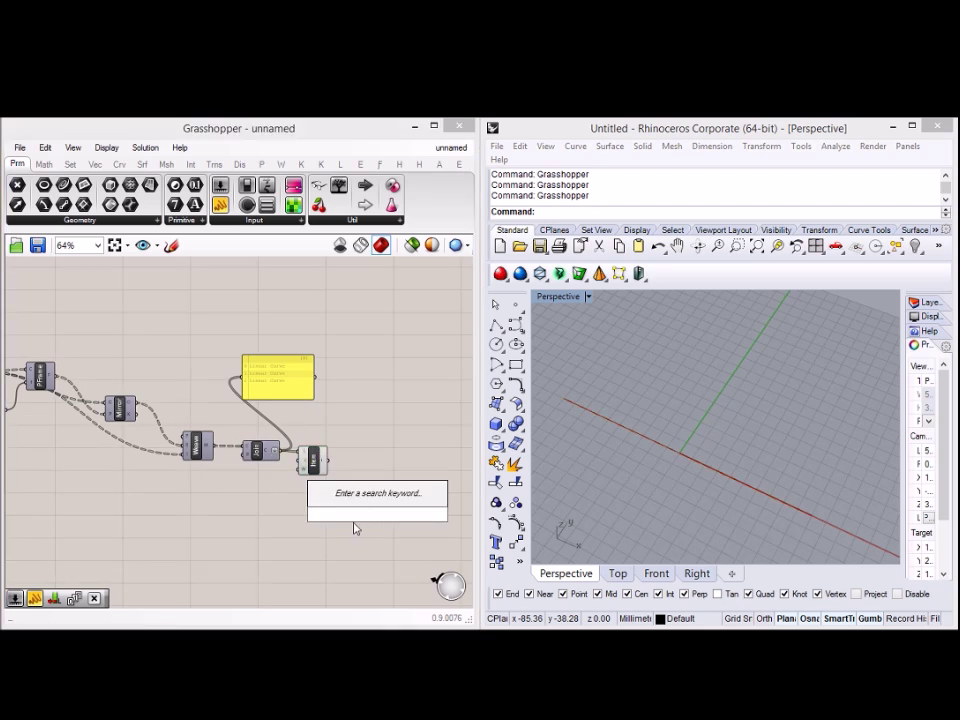
{"action": "type", "text": "0.2"}
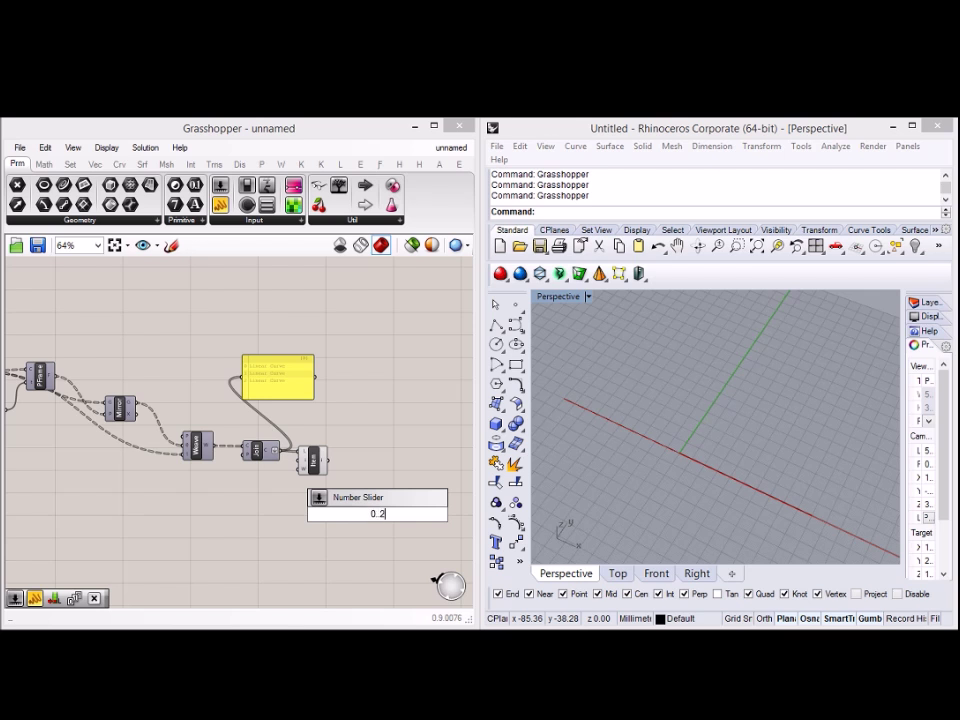
{"action": "key", "text": "Return"}
{"action": "scroll", "coordinate": [327, 507], "scroll_direction": "up", "scroll_amount": 2}
{"action": "left_click_drag", "start_coordinate": [368, 517], "coordinate": [155, 477]}
{"action": "left_click_drag", "start_coordinate": [246, 481], "coordinate": [299, 437]}
{"action": "left_click", "coordinate": [299, 437]}
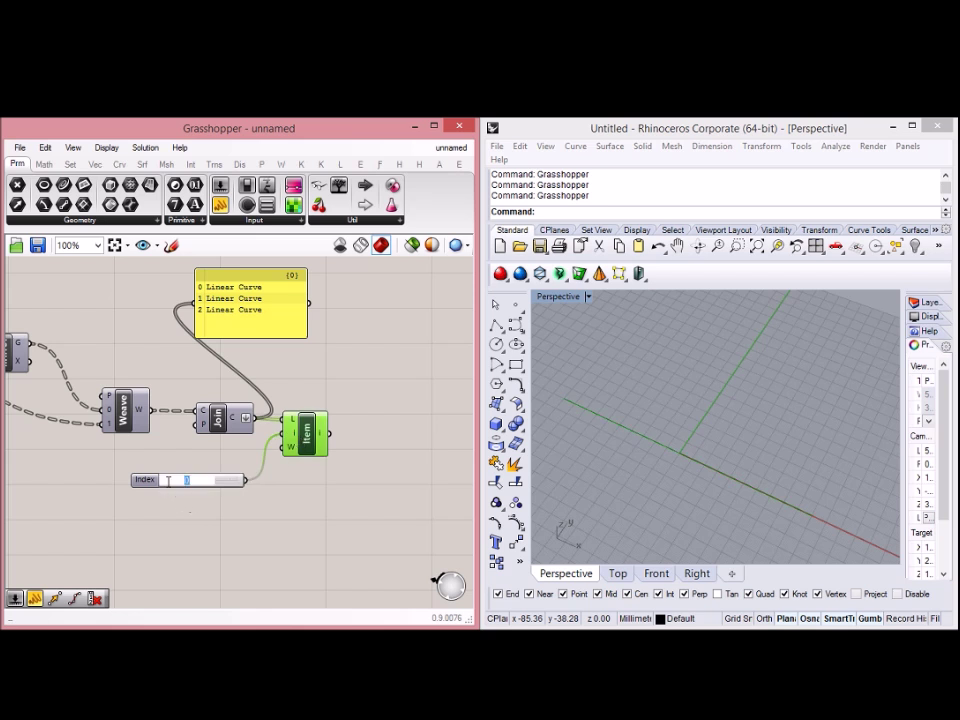
Vary the Index slider to preview individual joined lines in the viewport, and return it to 0
{"action": "double_click", "coordinate": [165, 480]}
{"action": "left_click_drag", "start_coordinate": [165, 482], "coordinate": [183, 500]}
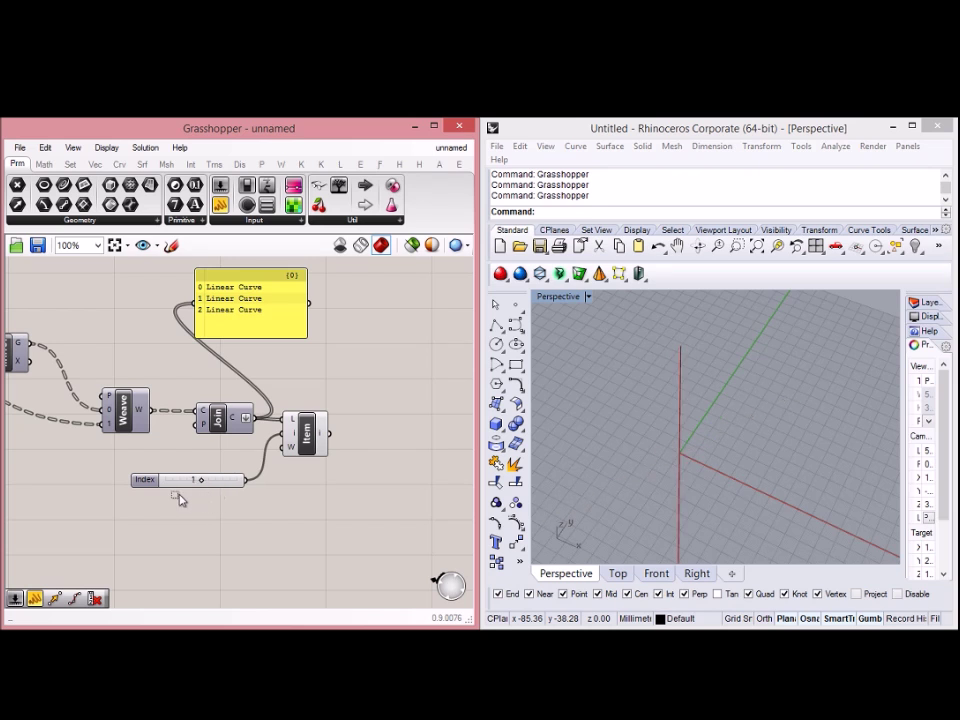
{"action": "double_click", "coordinate": [157, 500]}
{"action": "double_click", "coordinate": [188, 482]}
{"action": "left_click", "coordinate": [223, 481]}
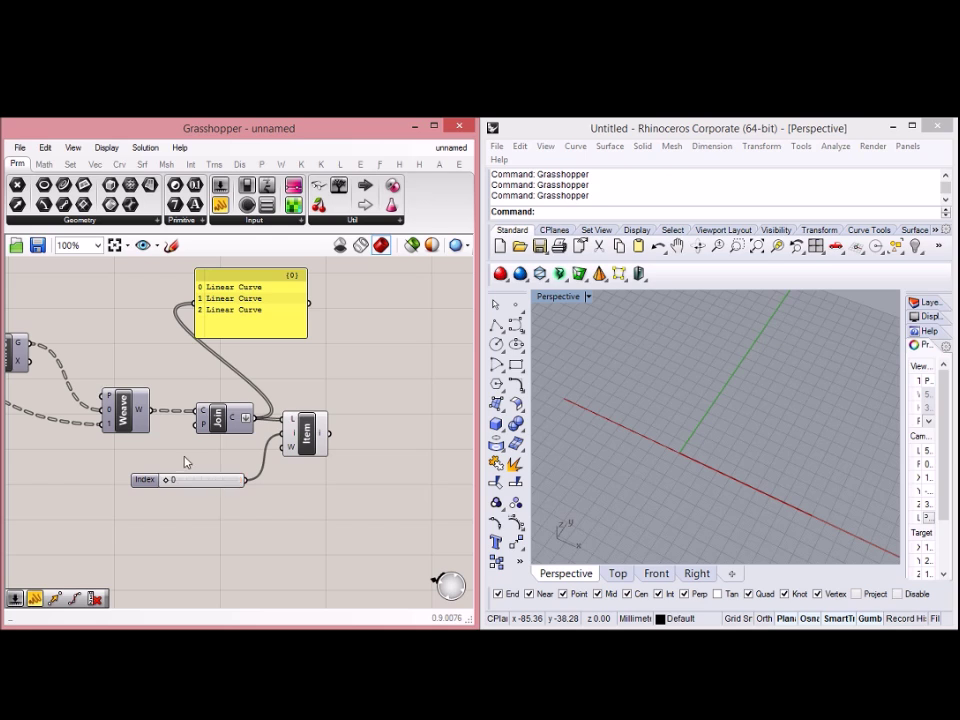